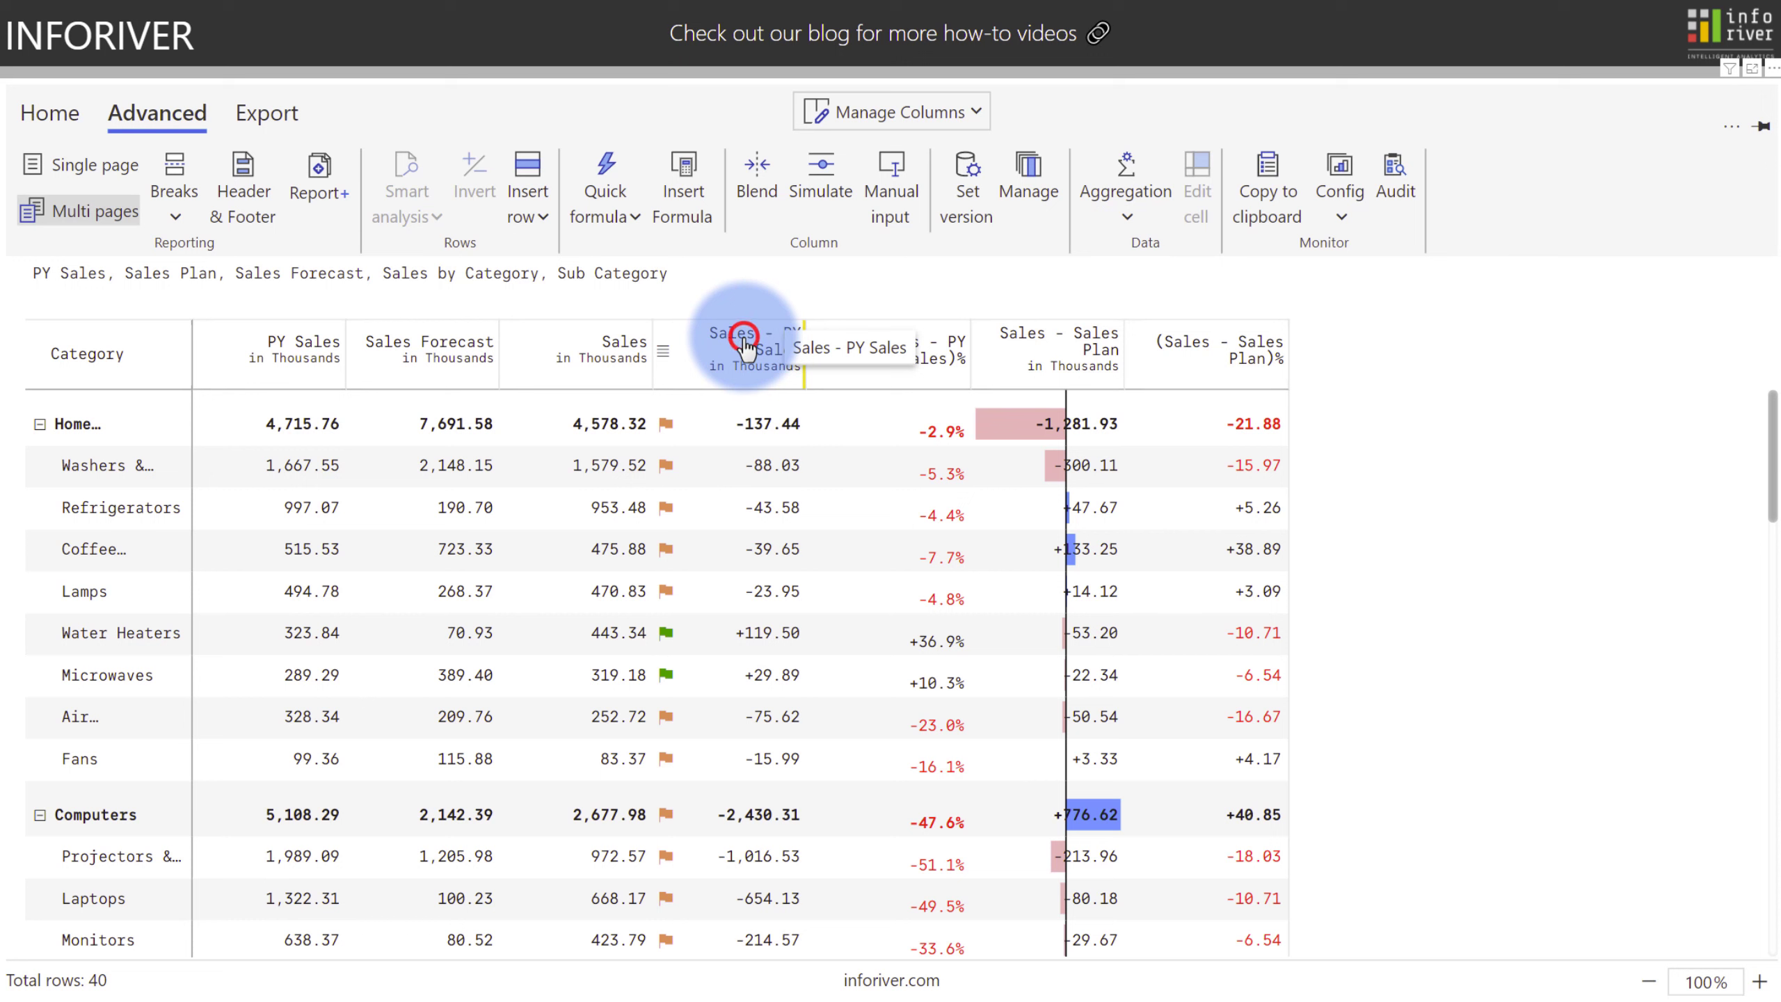
Create a vertical blend measure titled "PY Sales Var & Pct" from the Sales - PY Sales and (Sales - PY Sales)% columns
click(747, 347)
ctrl+click(888, 359)
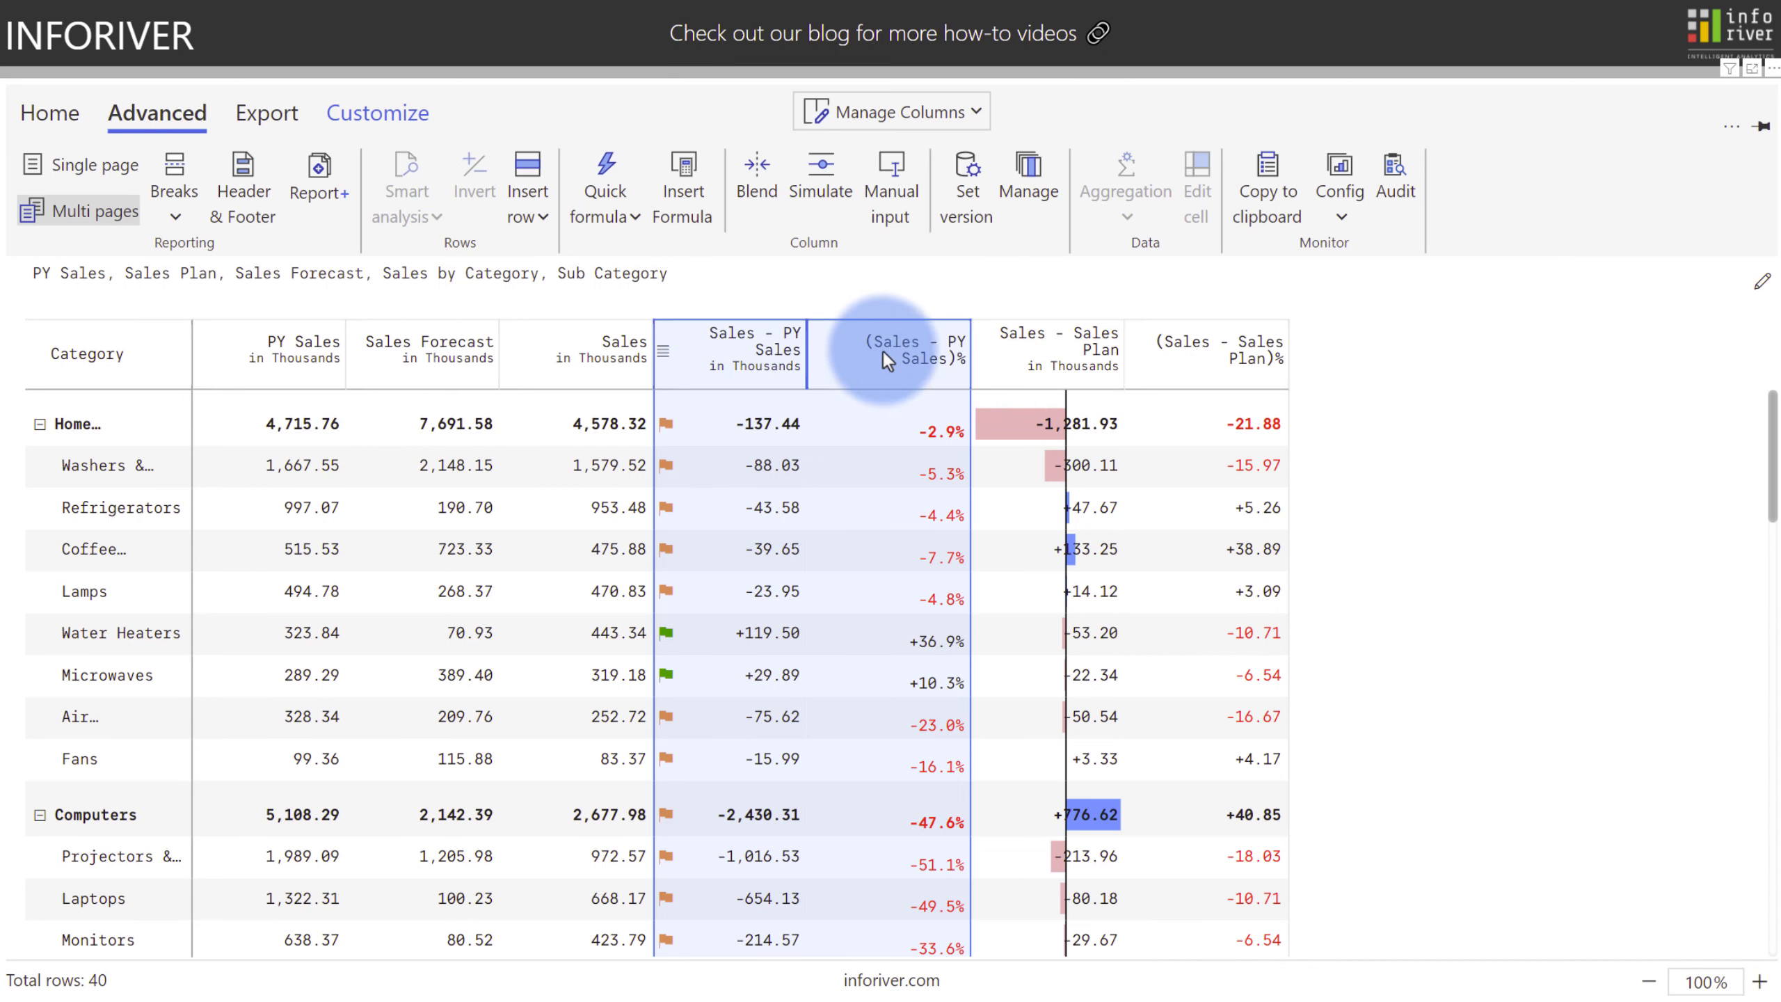
click(744, 179)
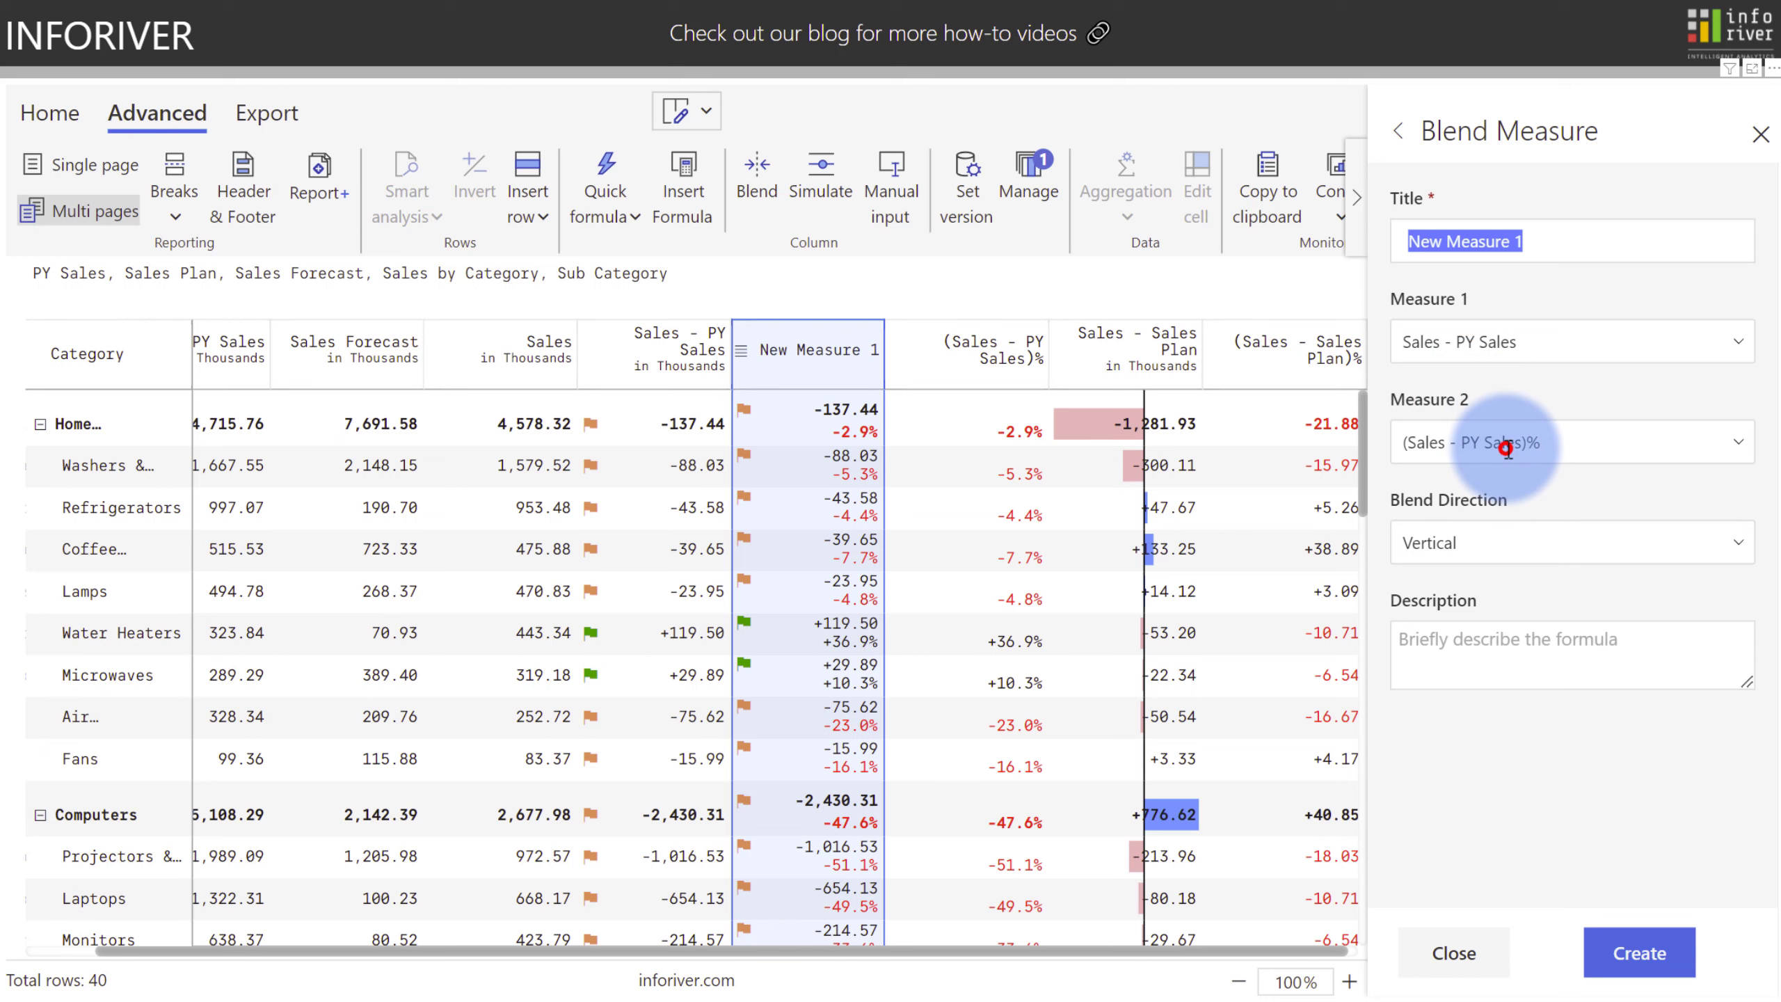
text(PY Sales Var & Pct)
click(1651, 955)
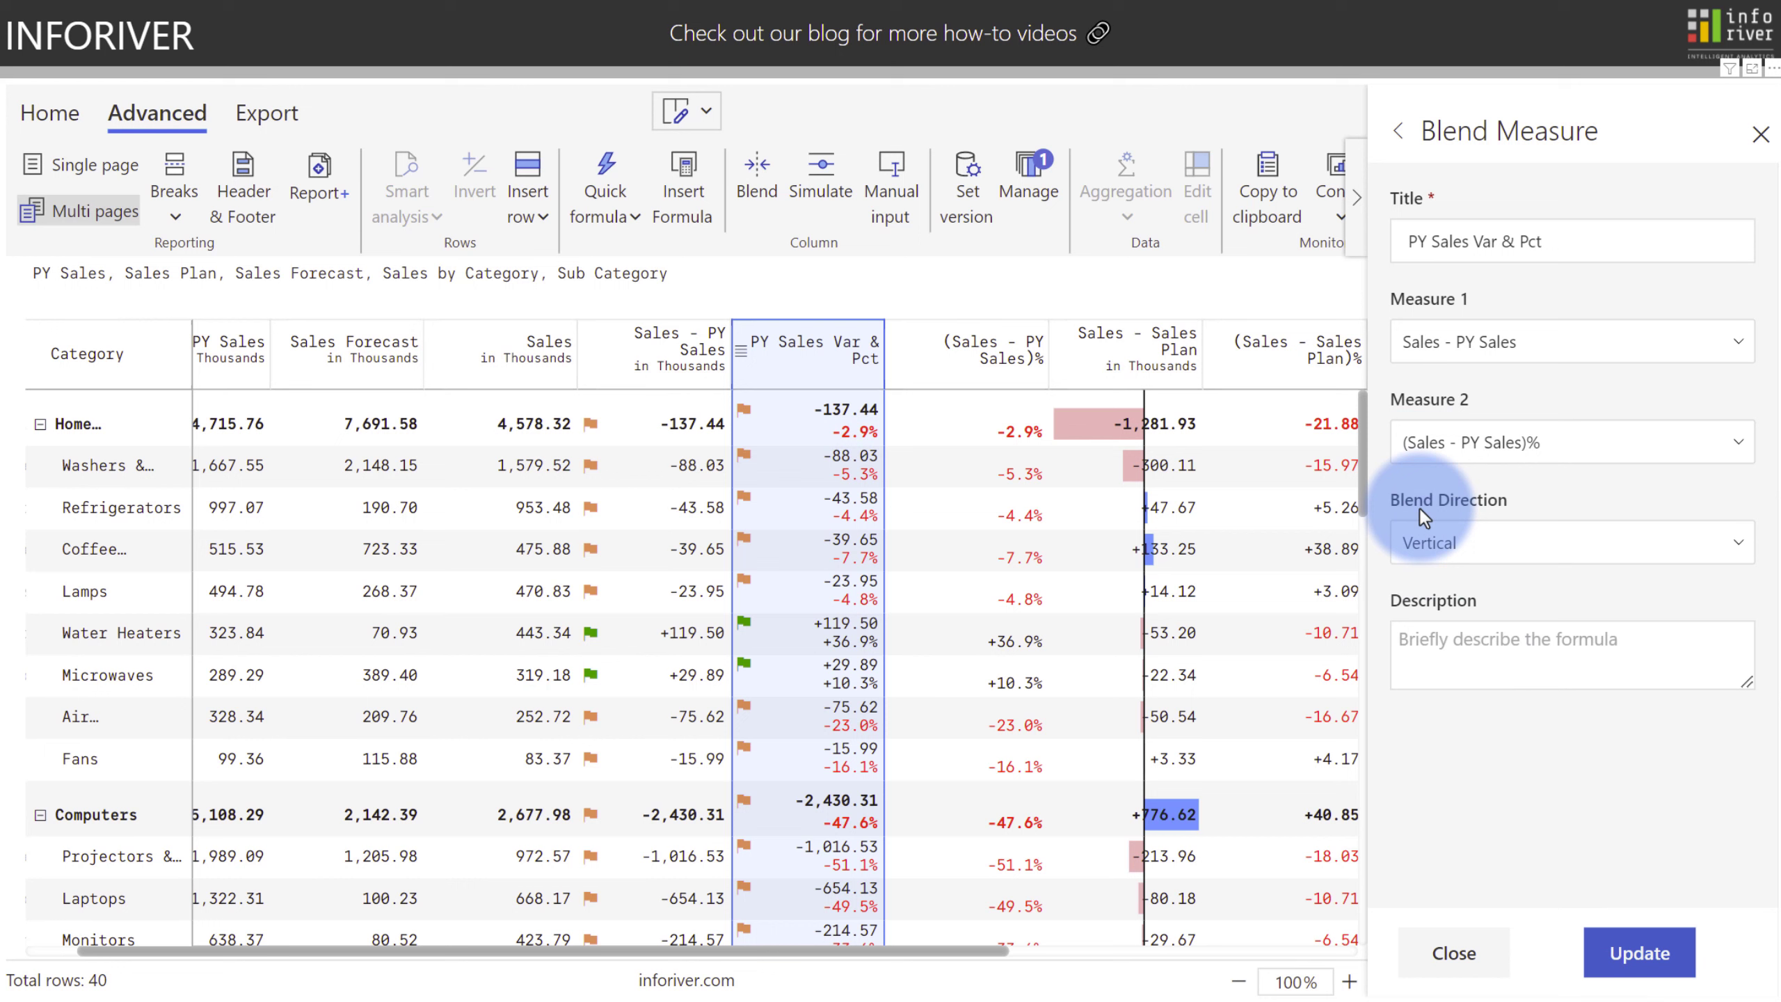
Change the PY Sales Var & Pct measure's blend direction to Horizontal and update it
click(1430, 547)
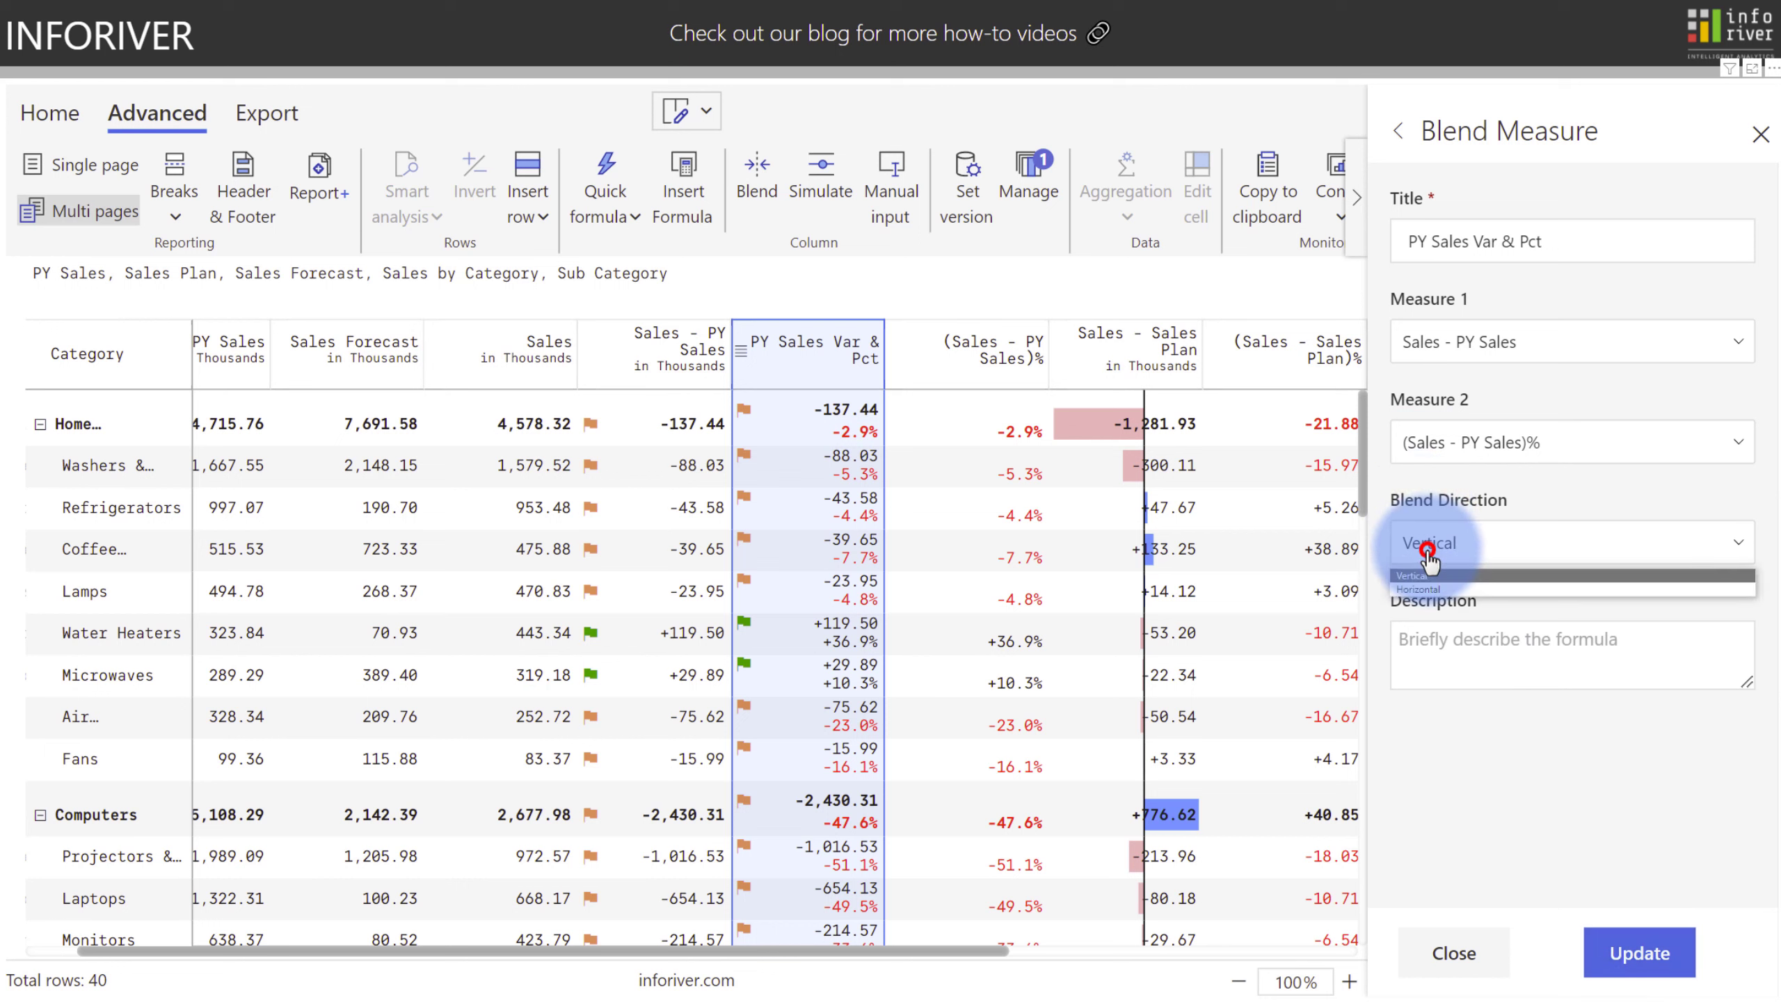
click(1430, 589)
click(1630, 951)
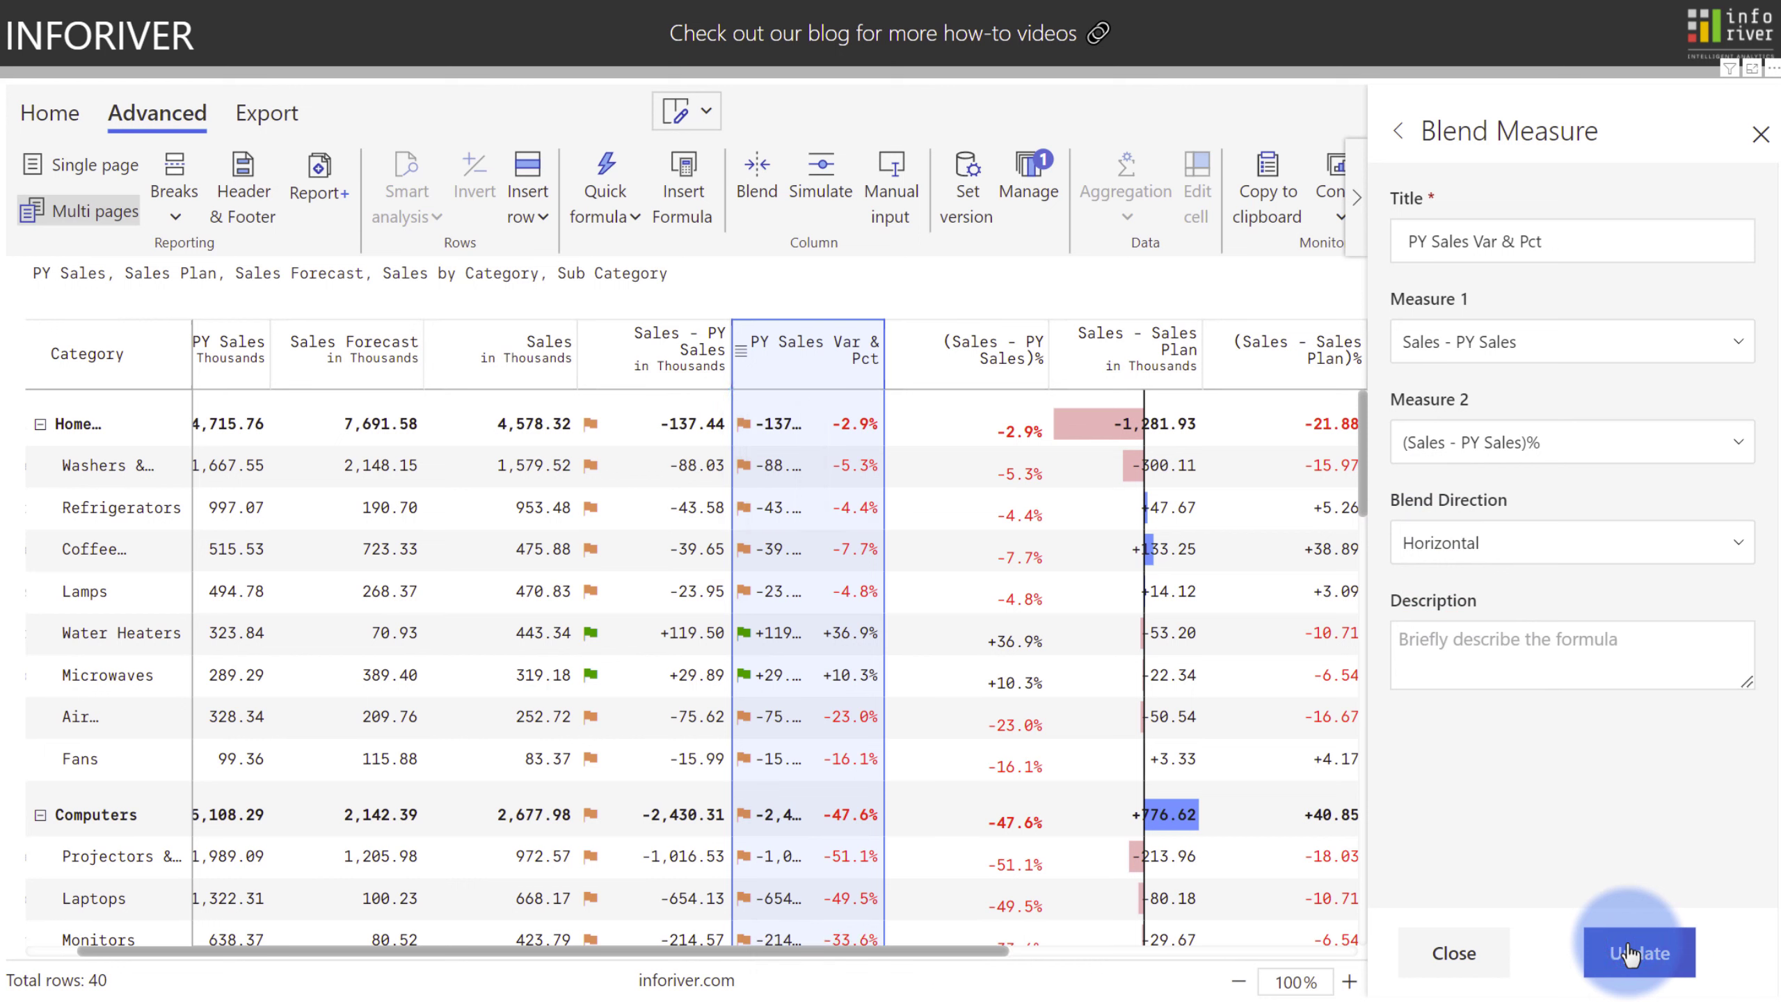
Set the PY Sales Var & Pct measure's blend direction back to Vertical, update it and close its settings
click(1454, 544)
click(1457, 575)
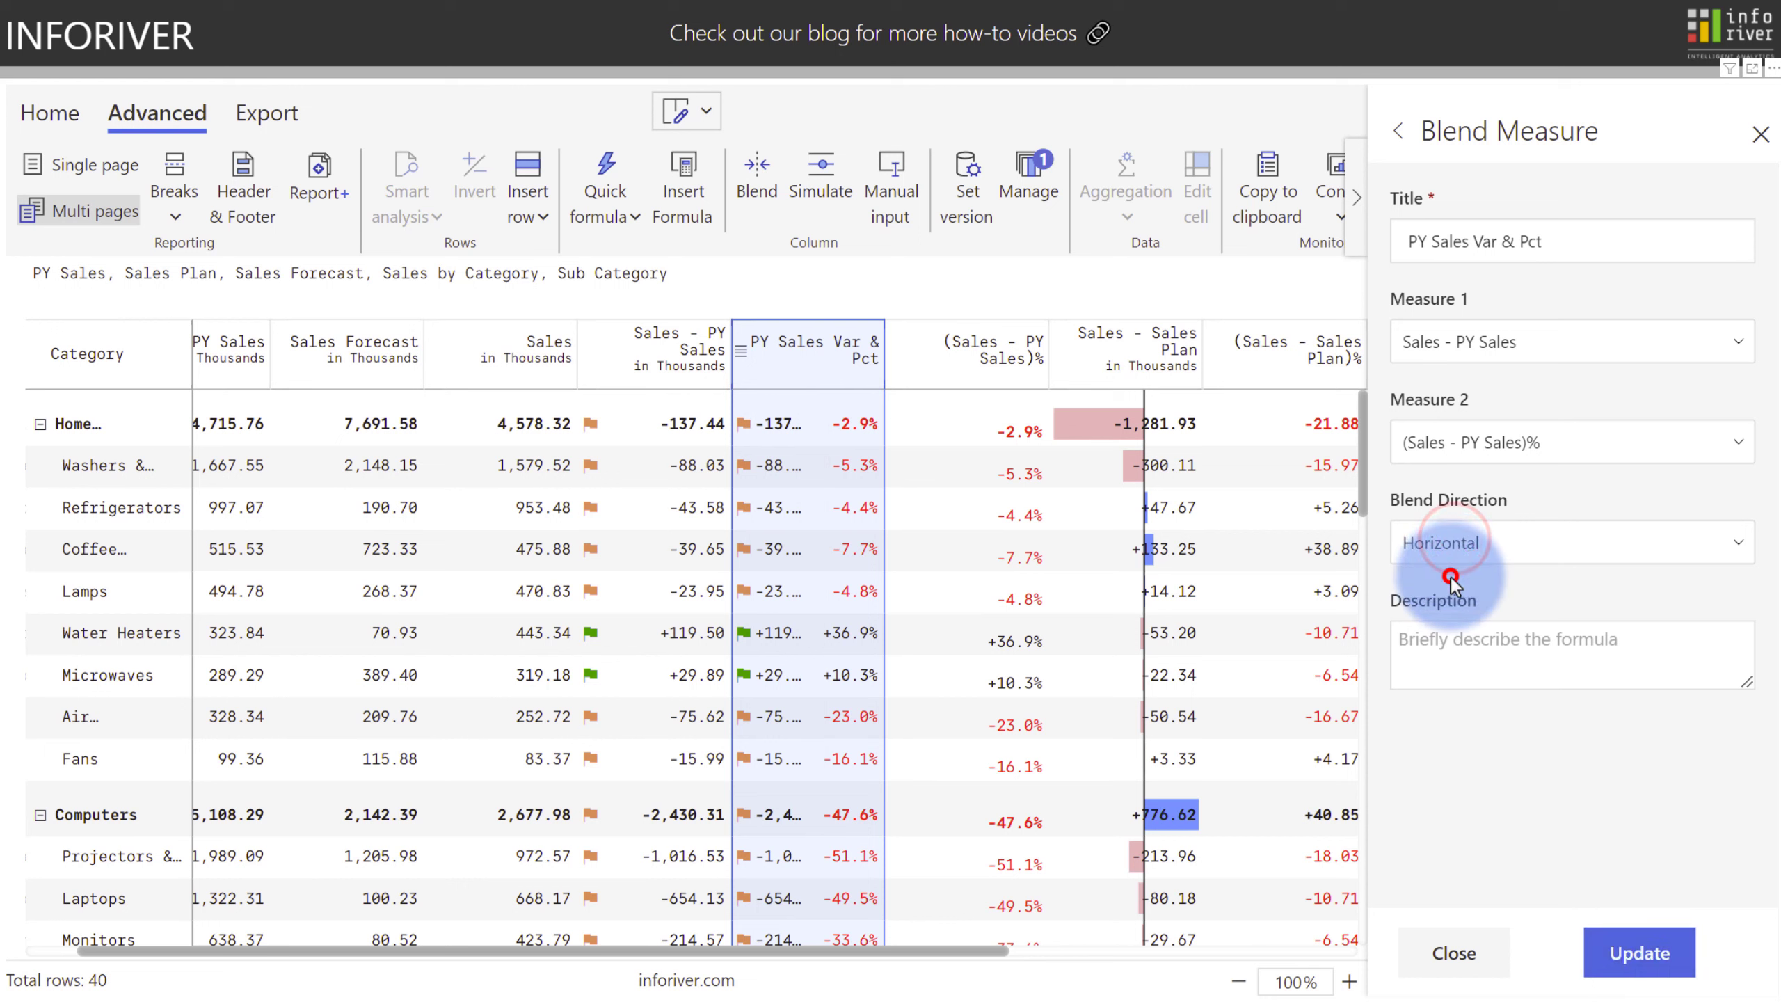
click(1628, 974)
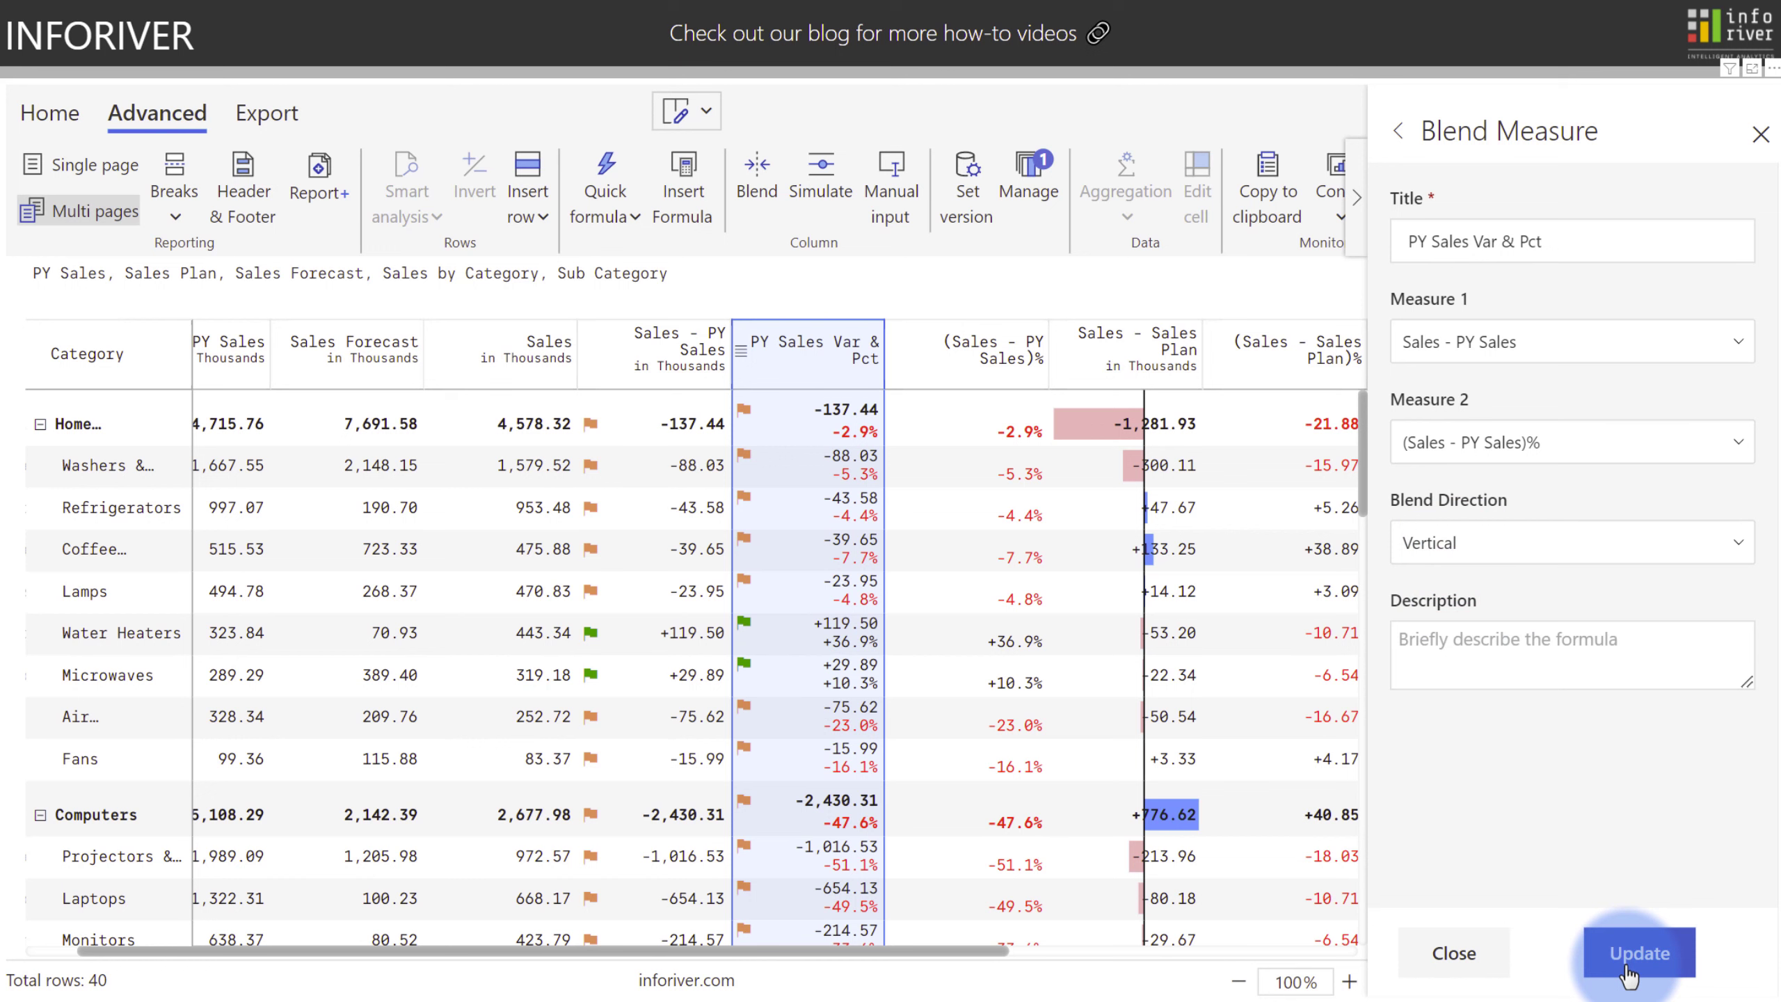
click(1452, 951)
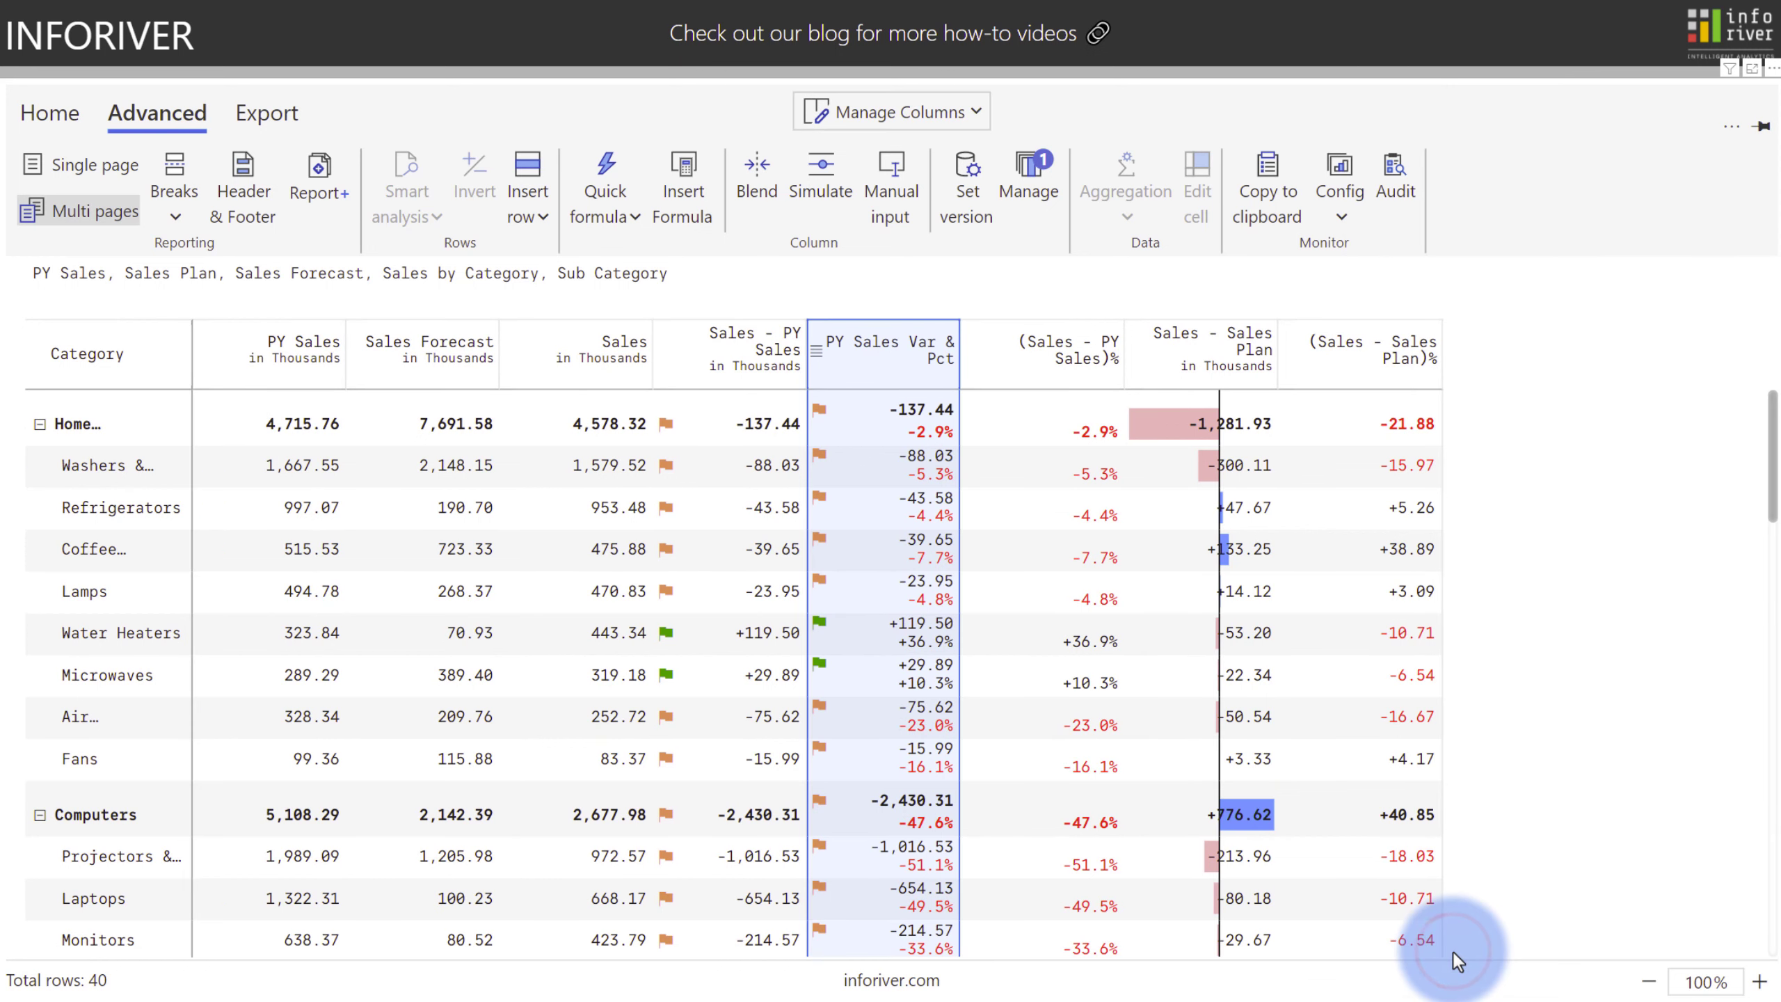
Edit the flag icon rule on the Sales - PY Sales column so the icons sit to the right of the data
click(758, 340)
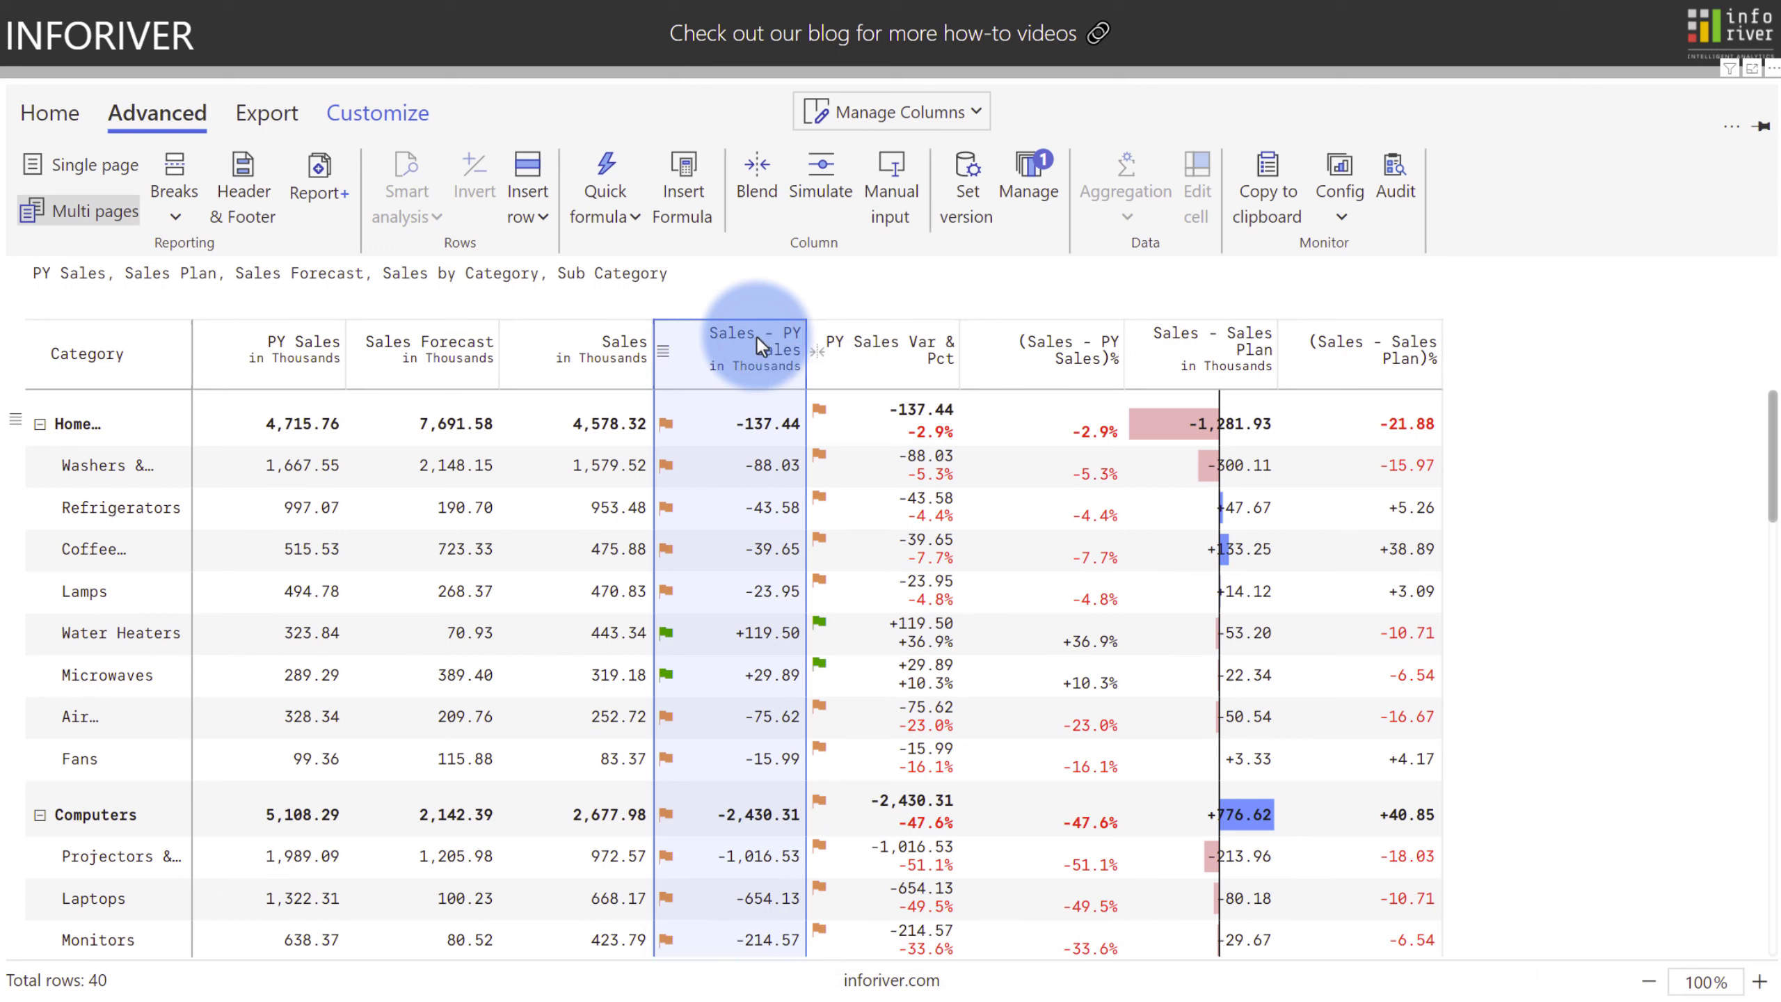
click(34, 112)
click(1074, 187)
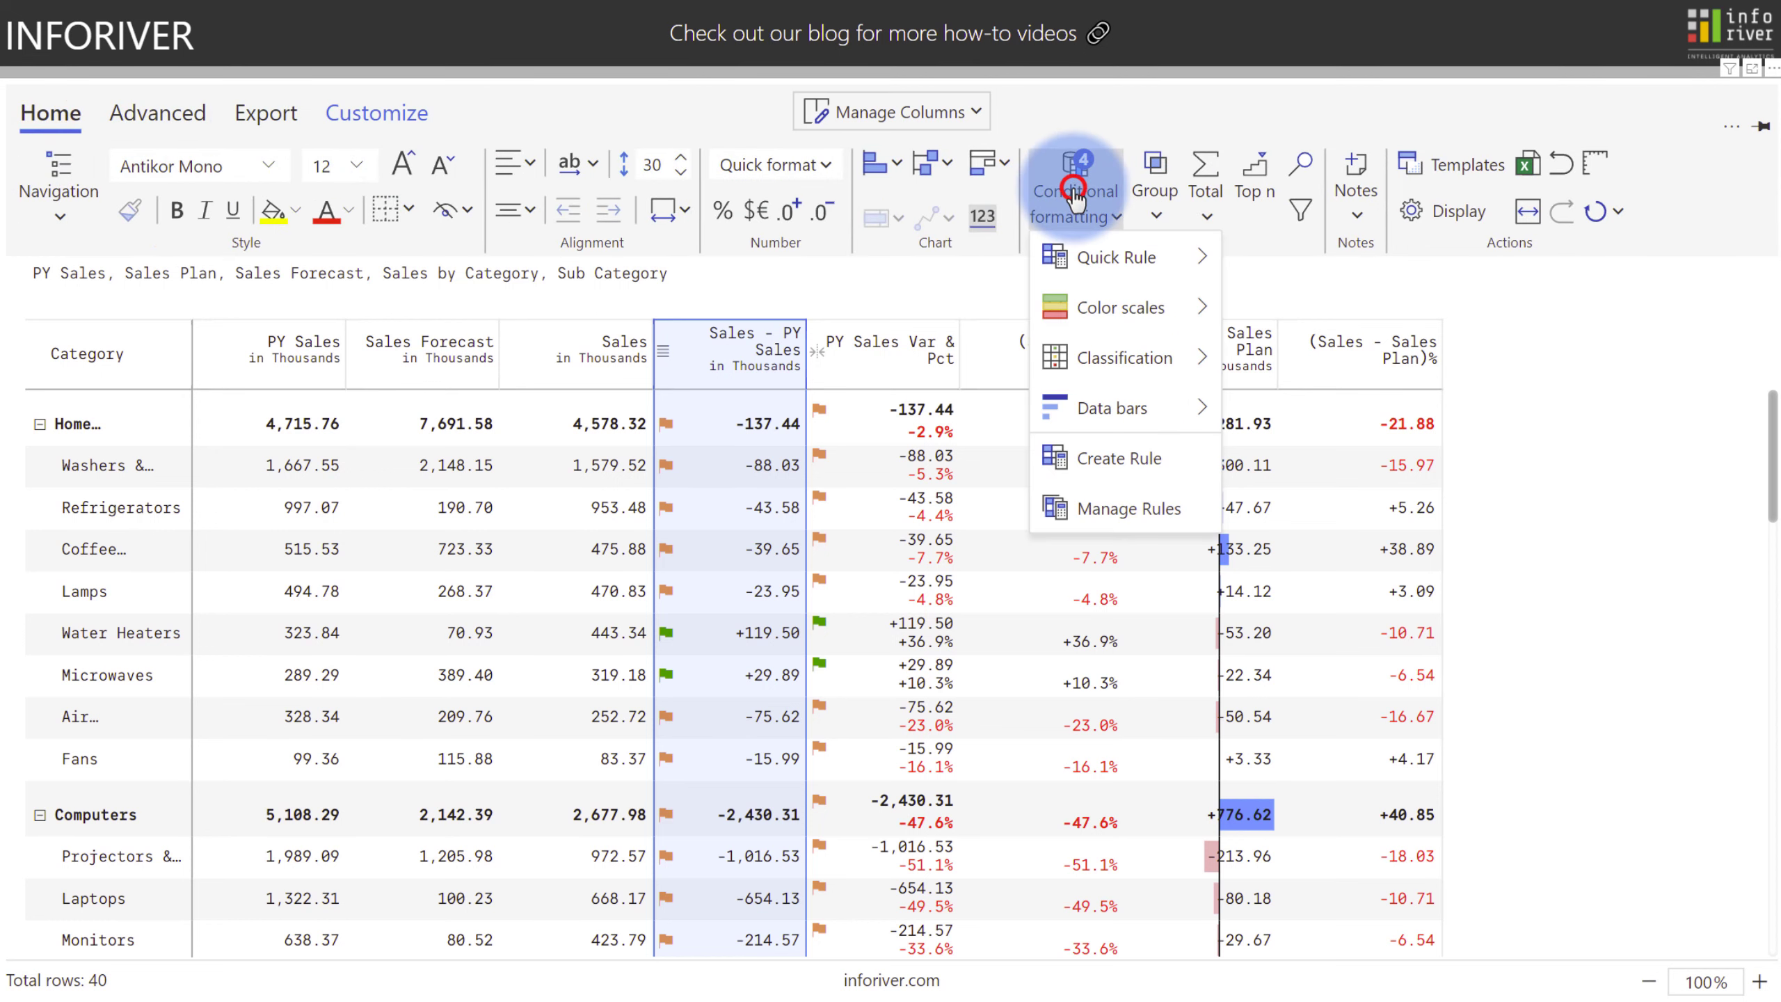
click(1121, 509)
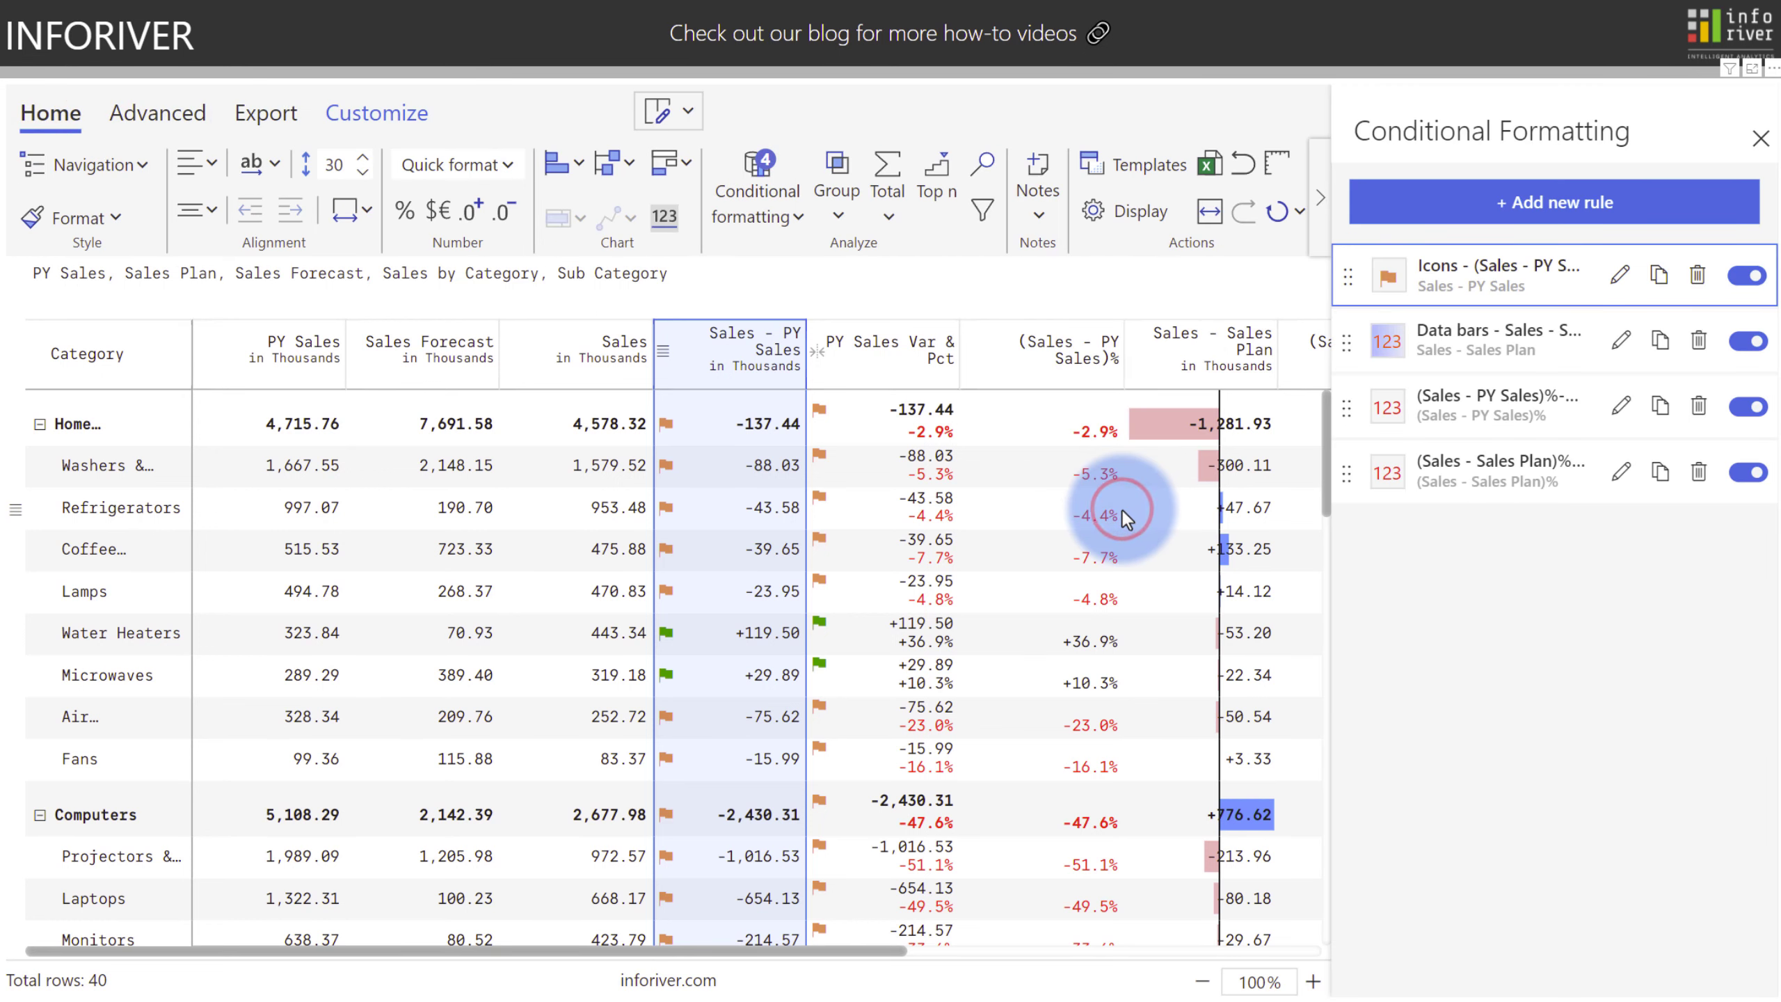
click(1620, 274)
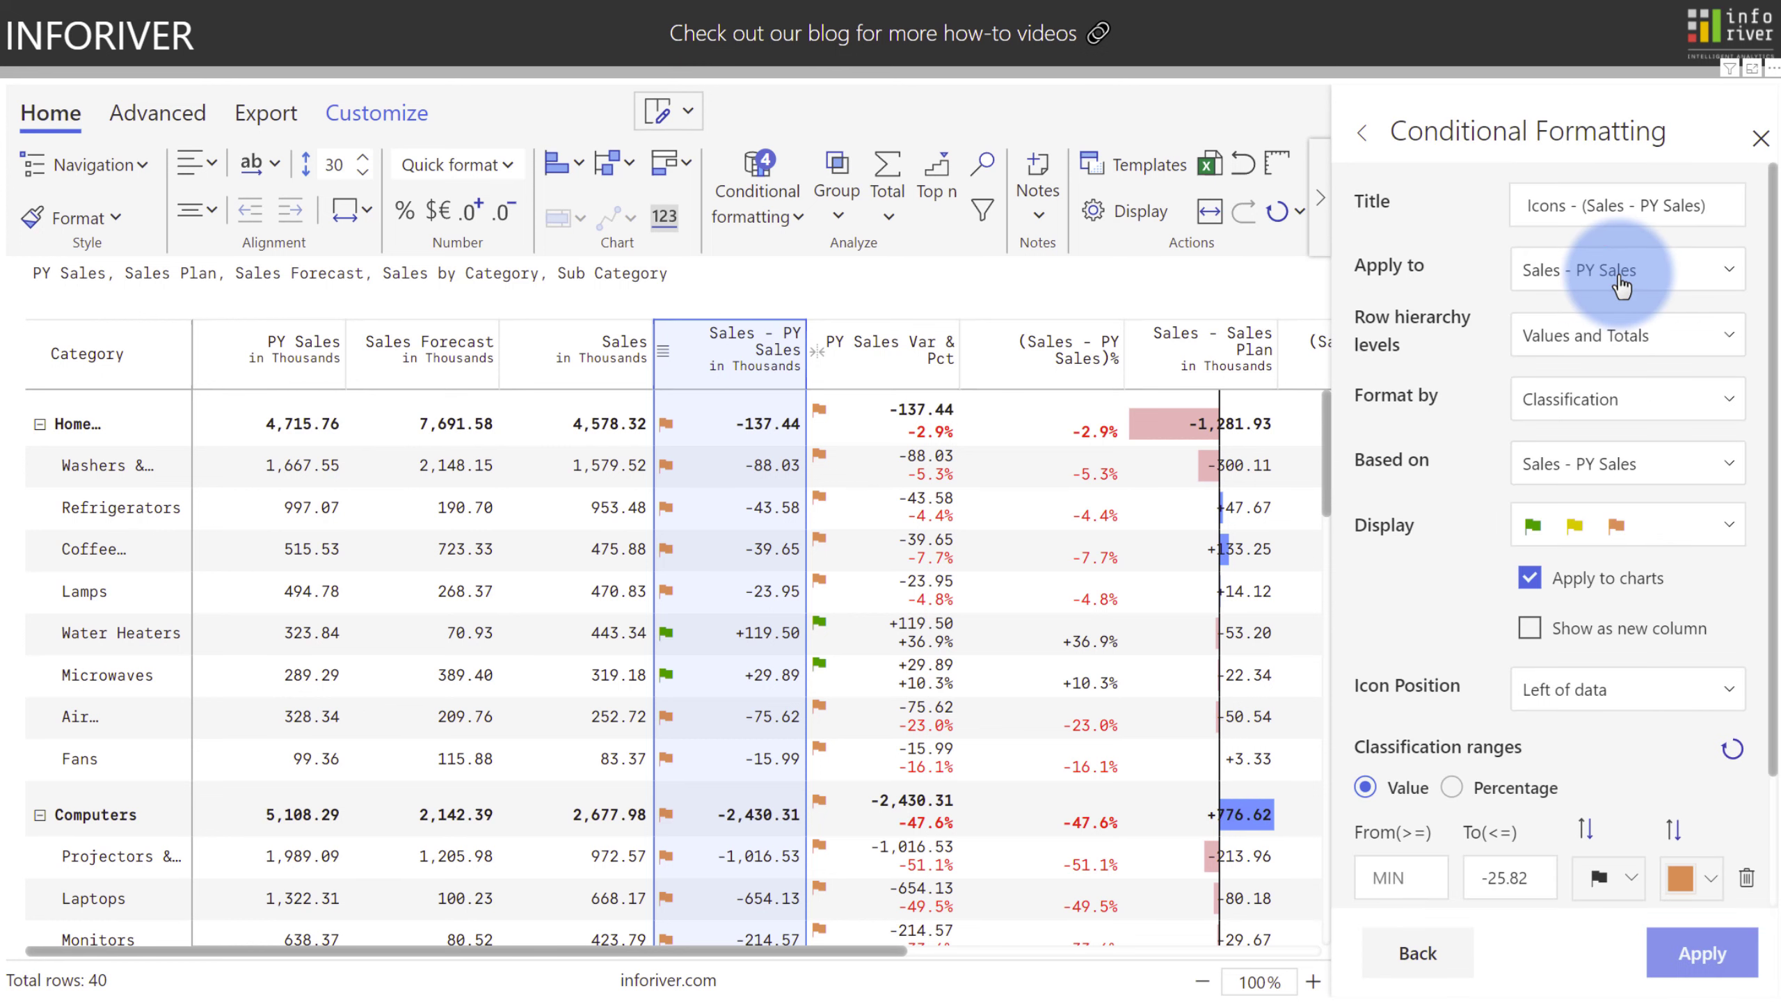
click(1553, 686)
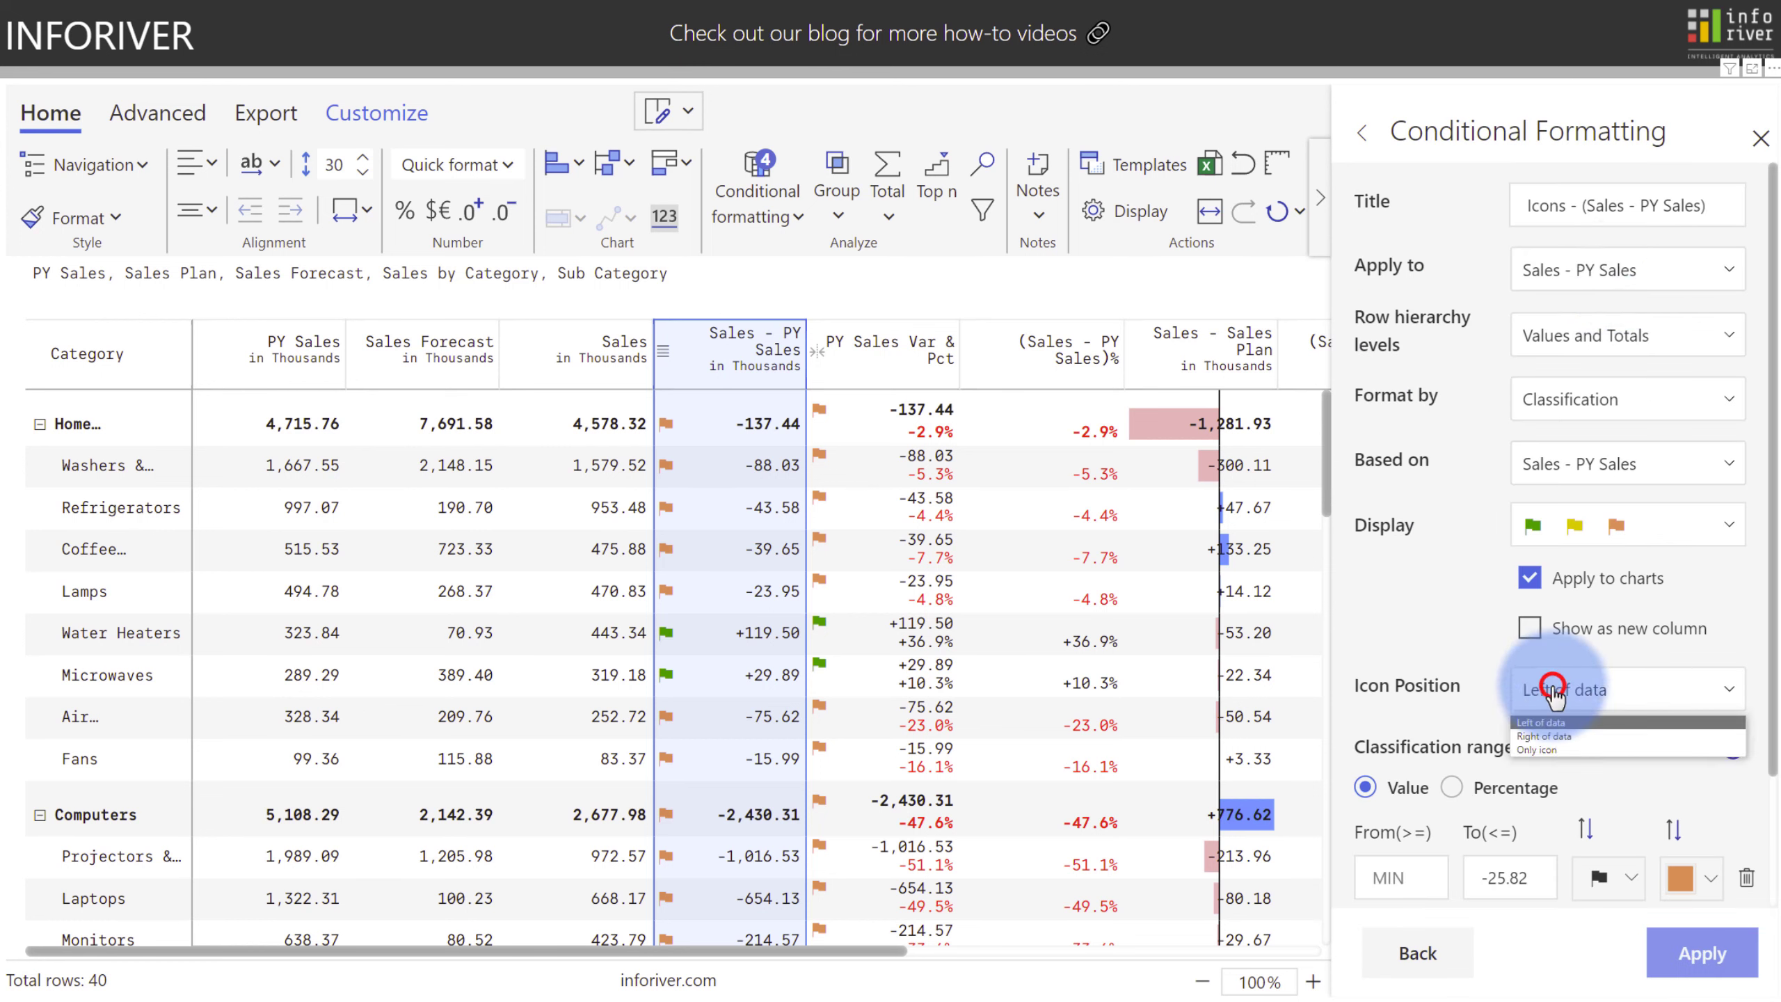
click(1557, 735)
click(1675, 951)
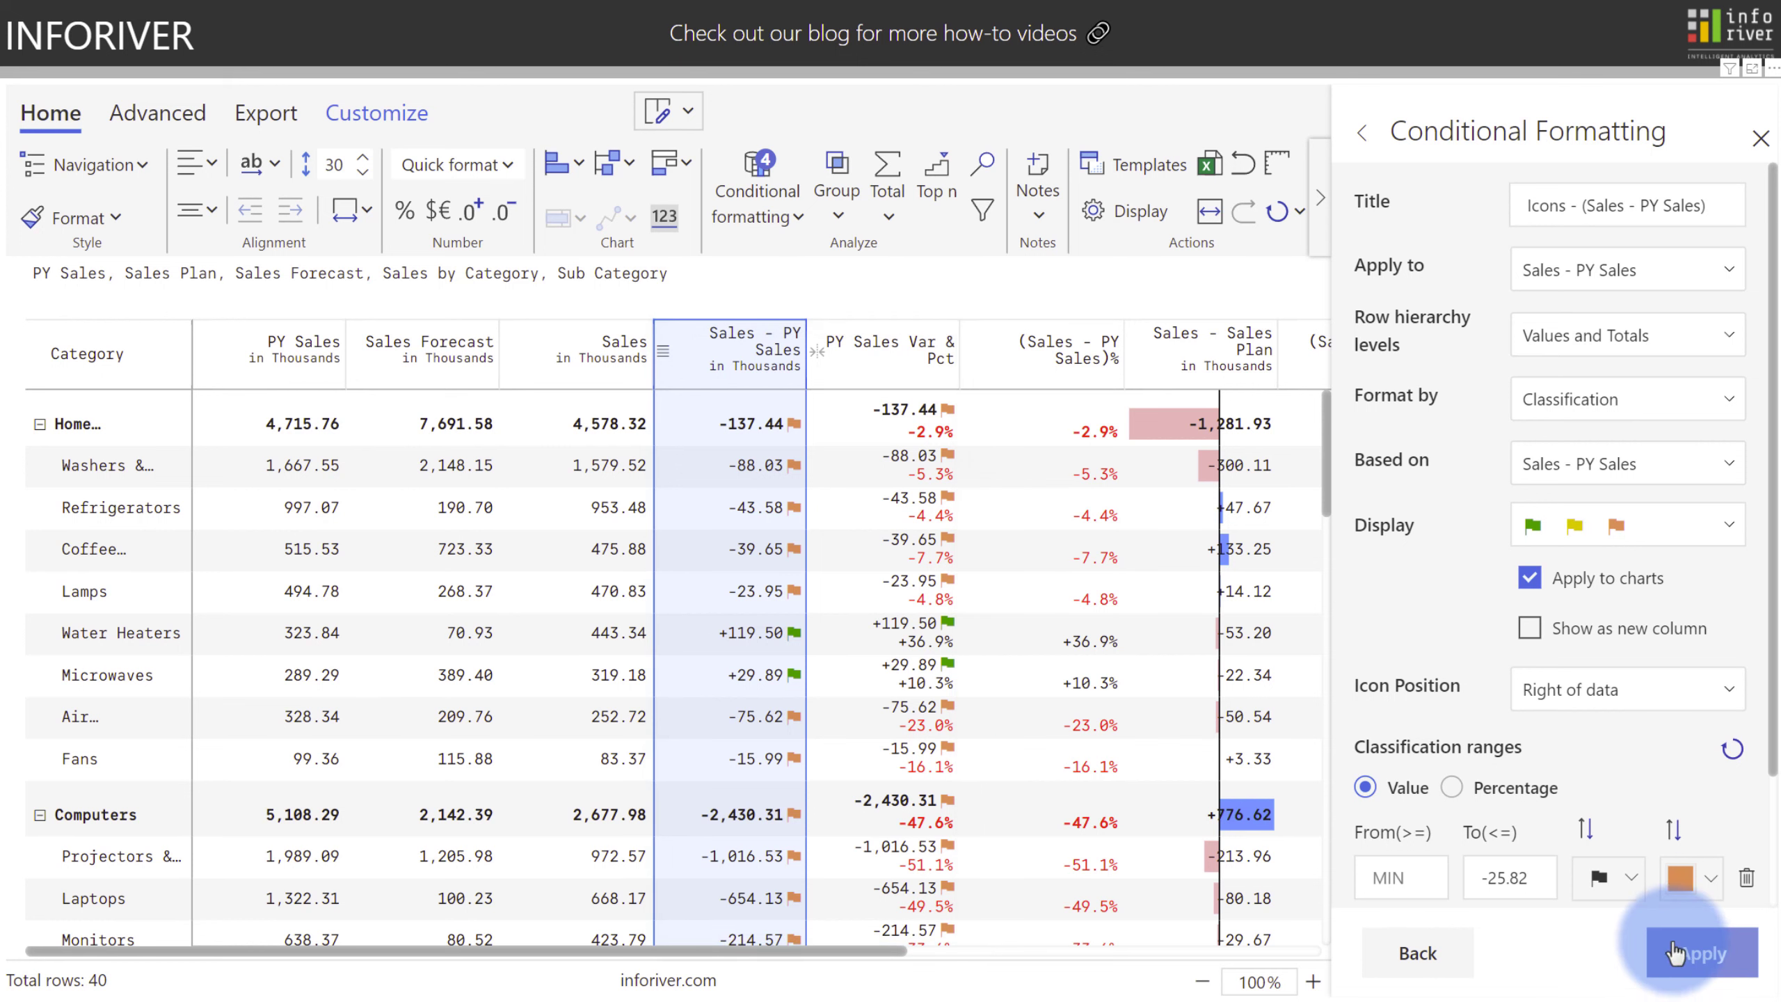
Return the flag icon rule's icon position to Left of data, apply it and close the conditional formatting settings
click(1638, 691)
click(1571, 722)
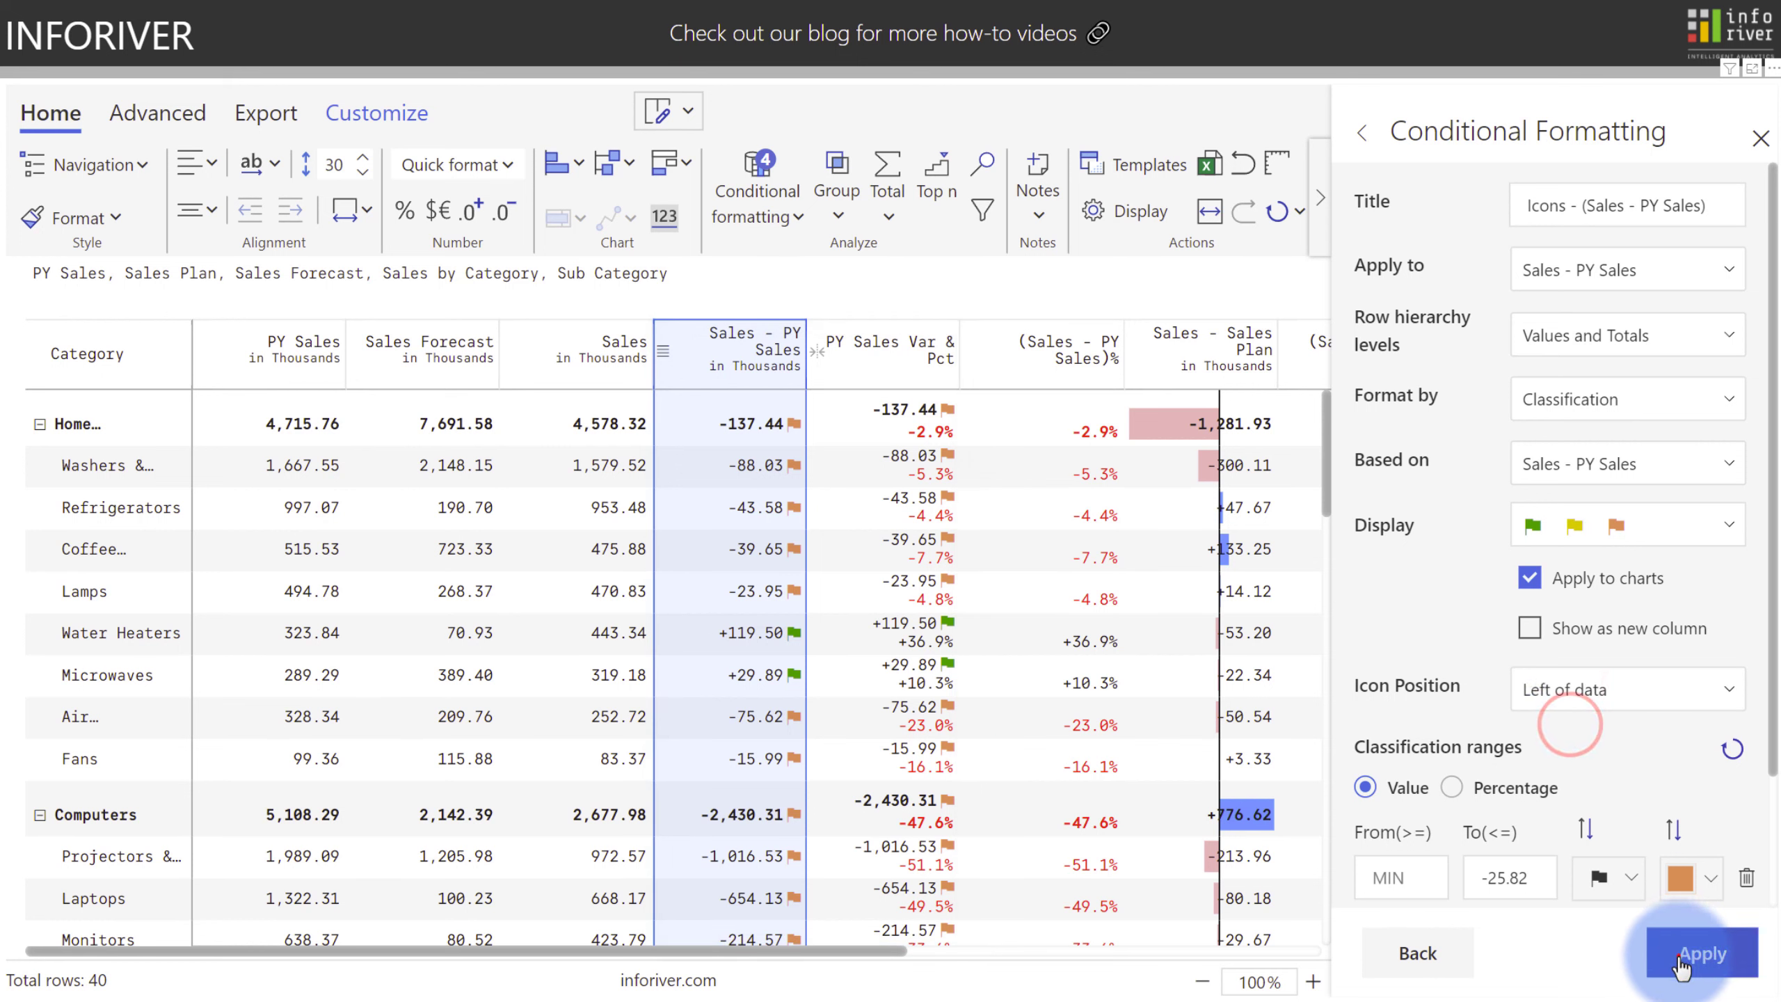
click(1701, 952)
click(1760, 138)
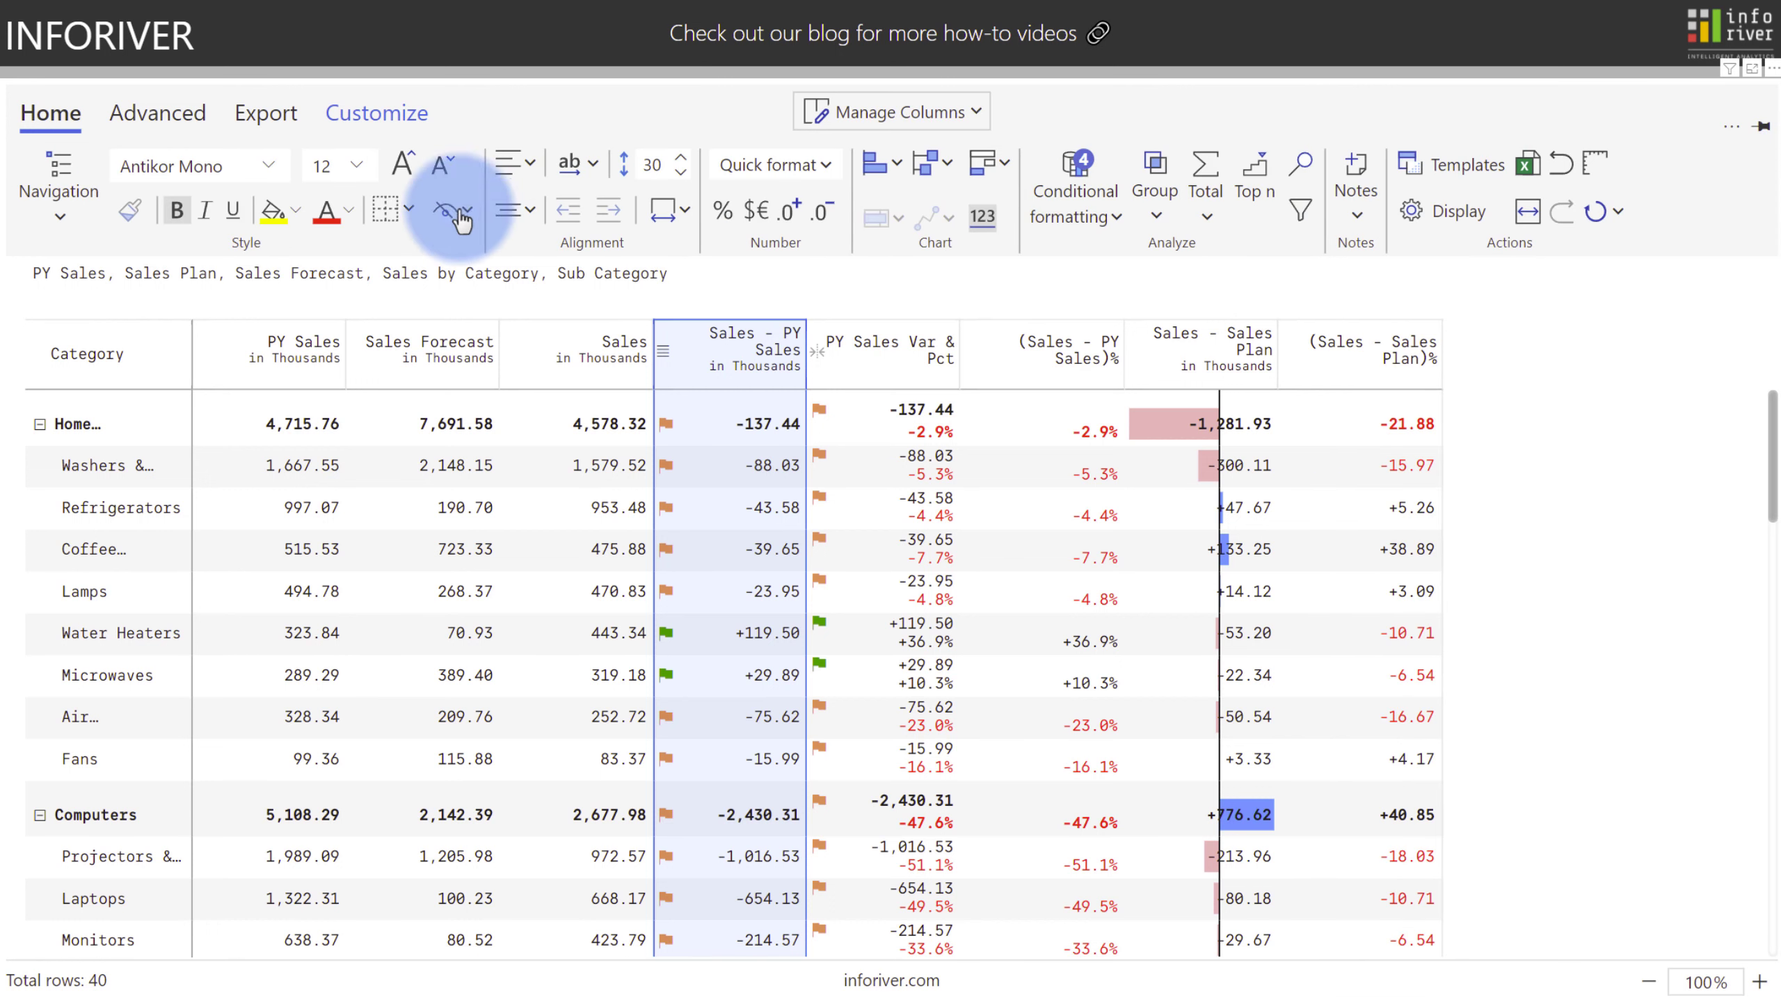
Remove the bold formatting from the Sales - PY Sales column's values
click(175, 223)
click(175, 223)
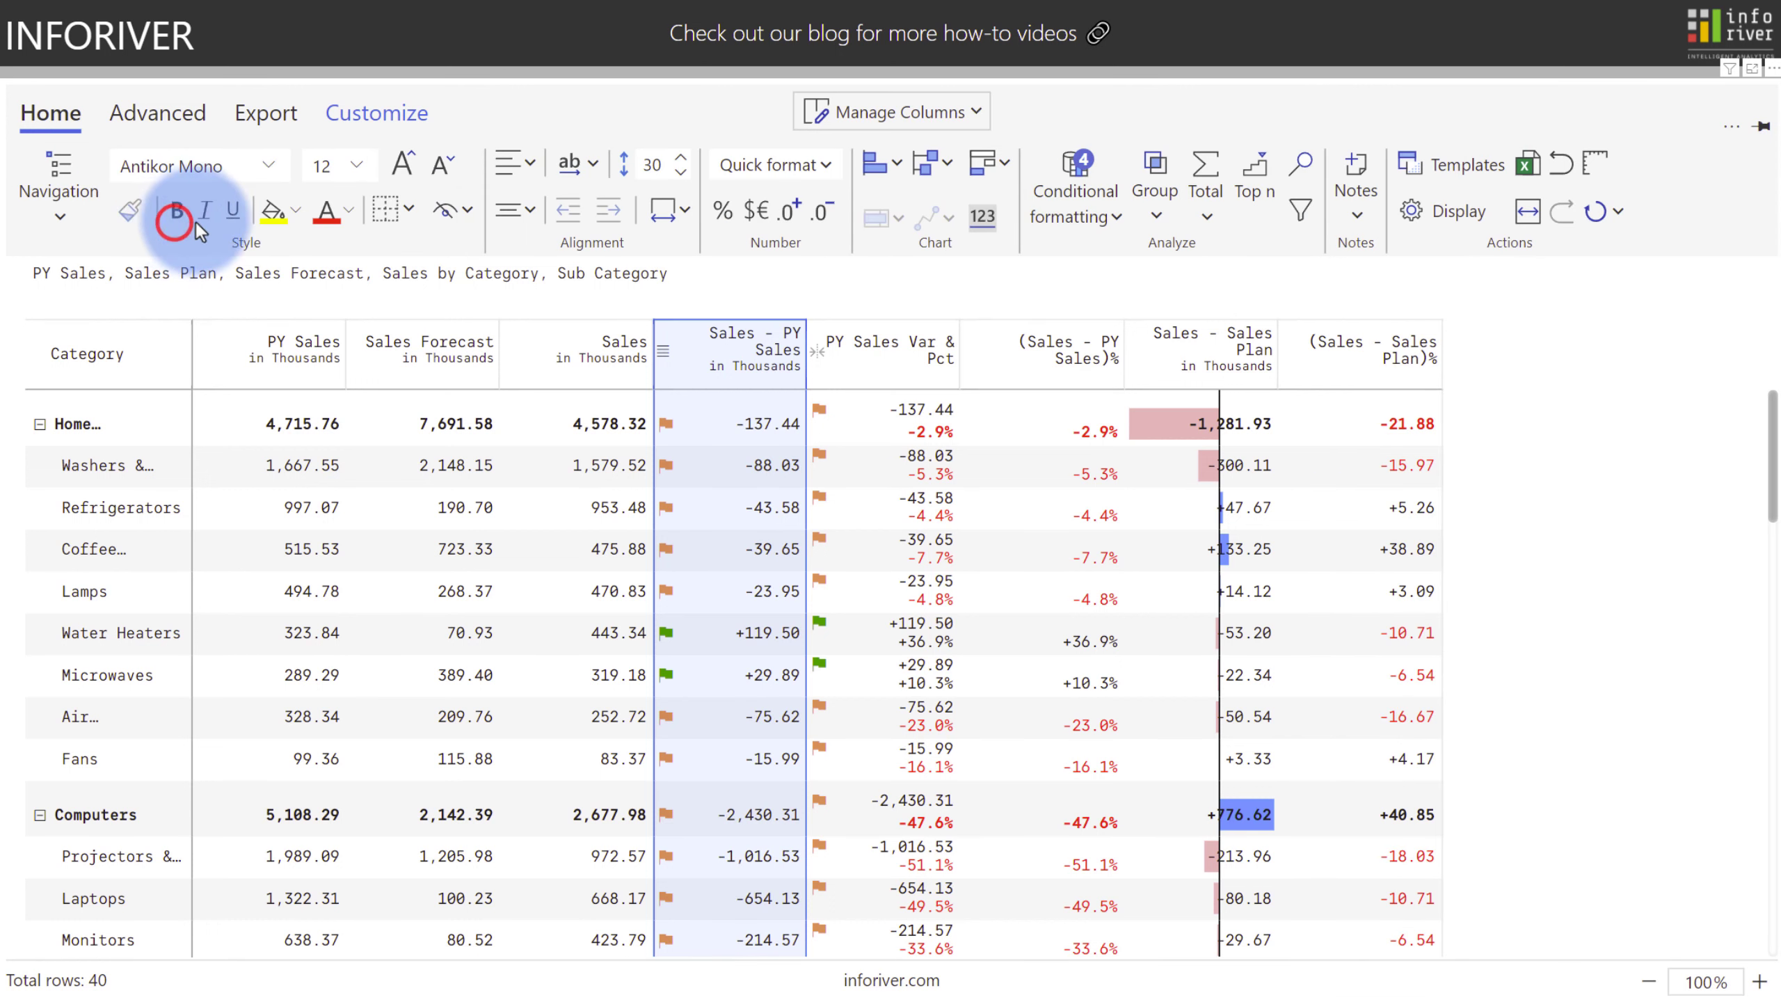
click(205, 223)
click(205, 223)
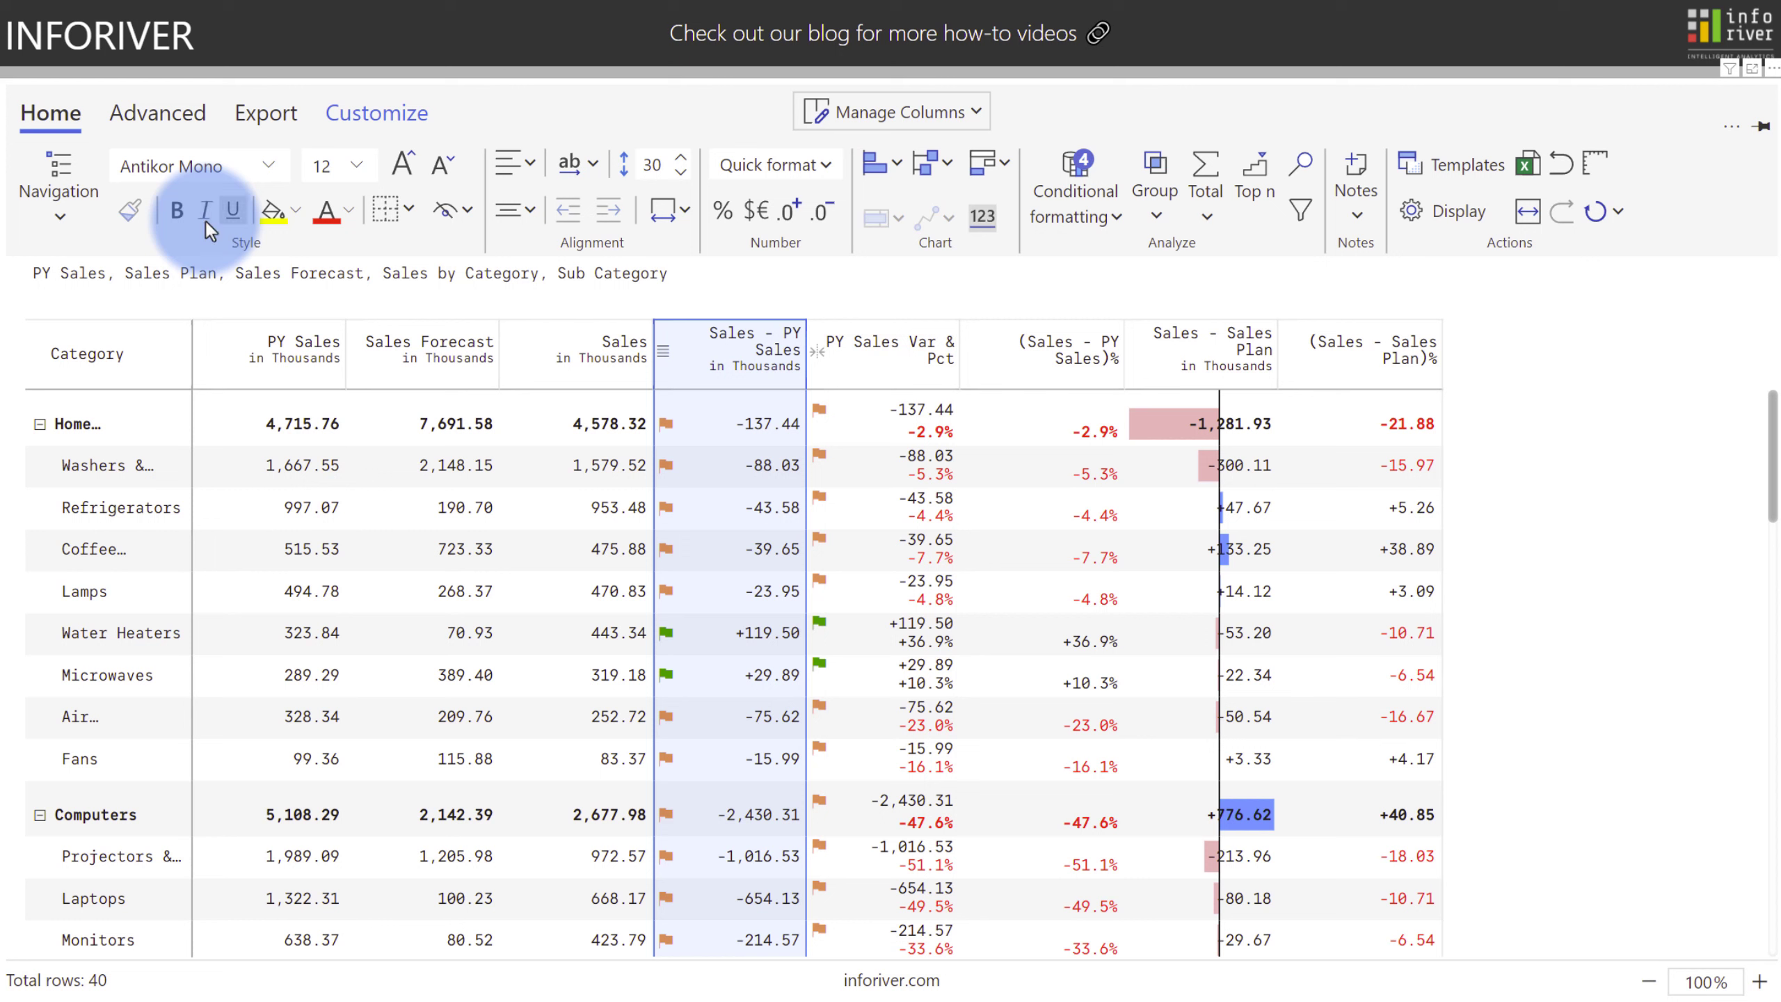
Reduce the (Sales - PY Sales)% column's font size to 9 and make its values italic
click(1040, 351)
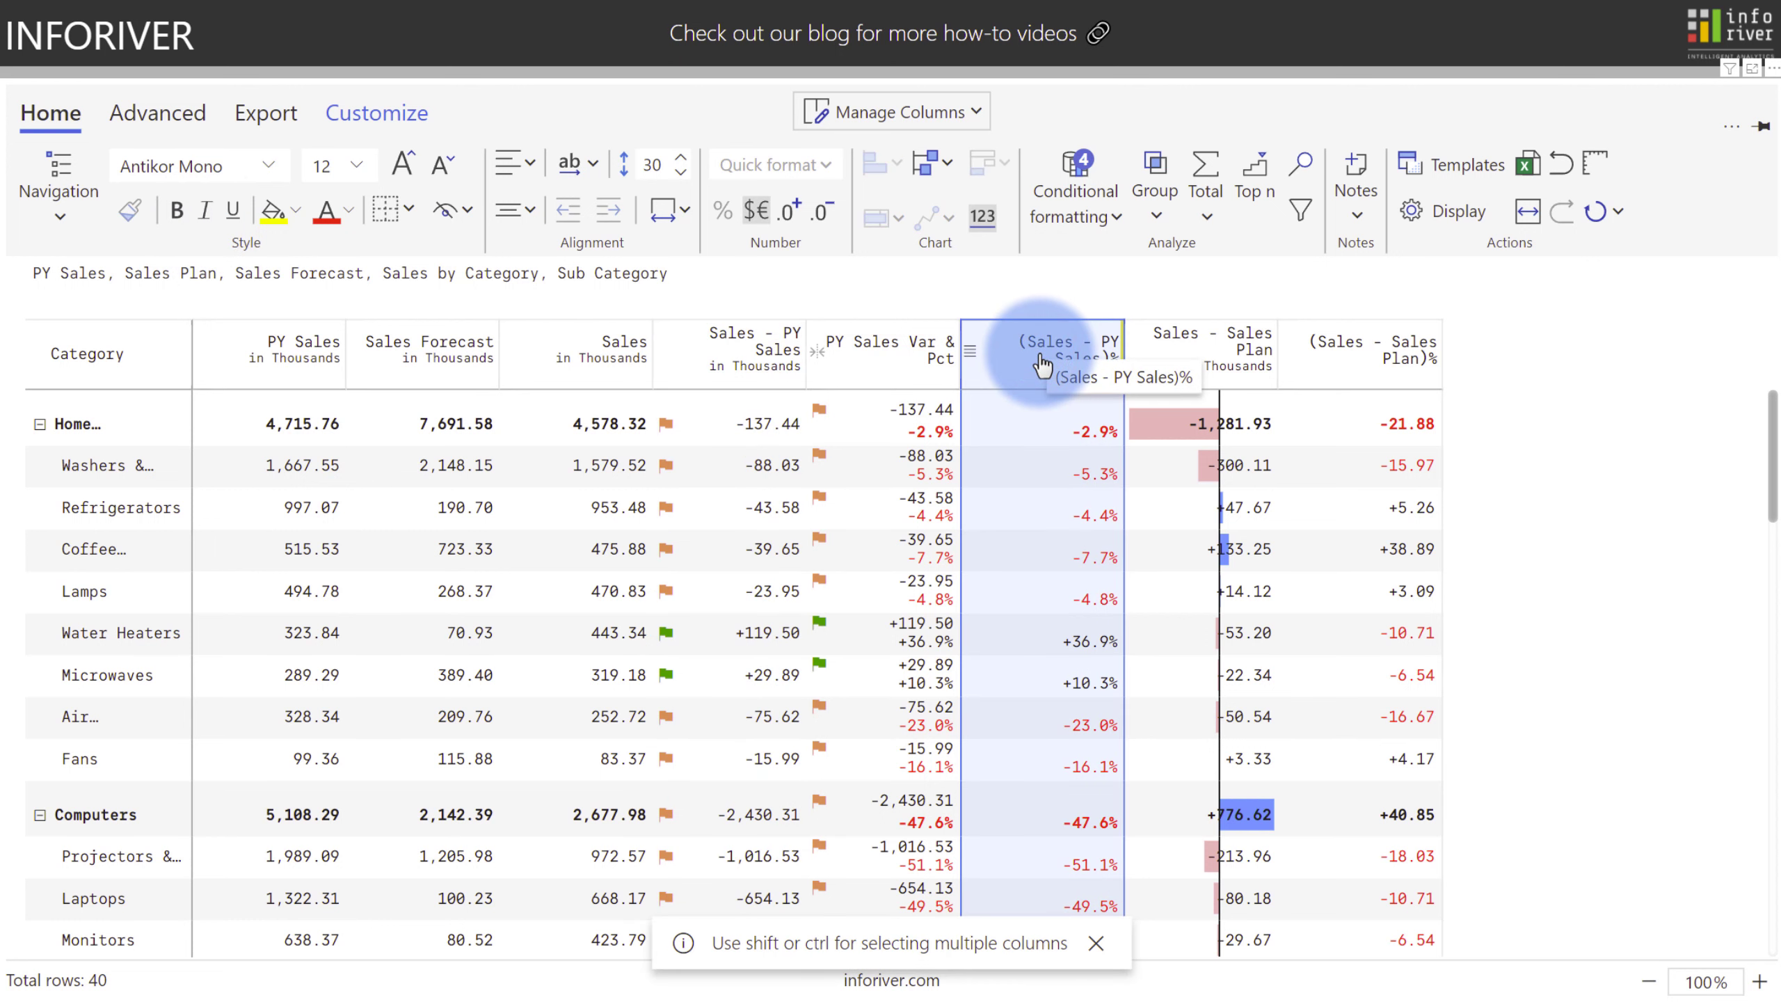
click(438, 167)
click(438, 168)
click(438, 168)
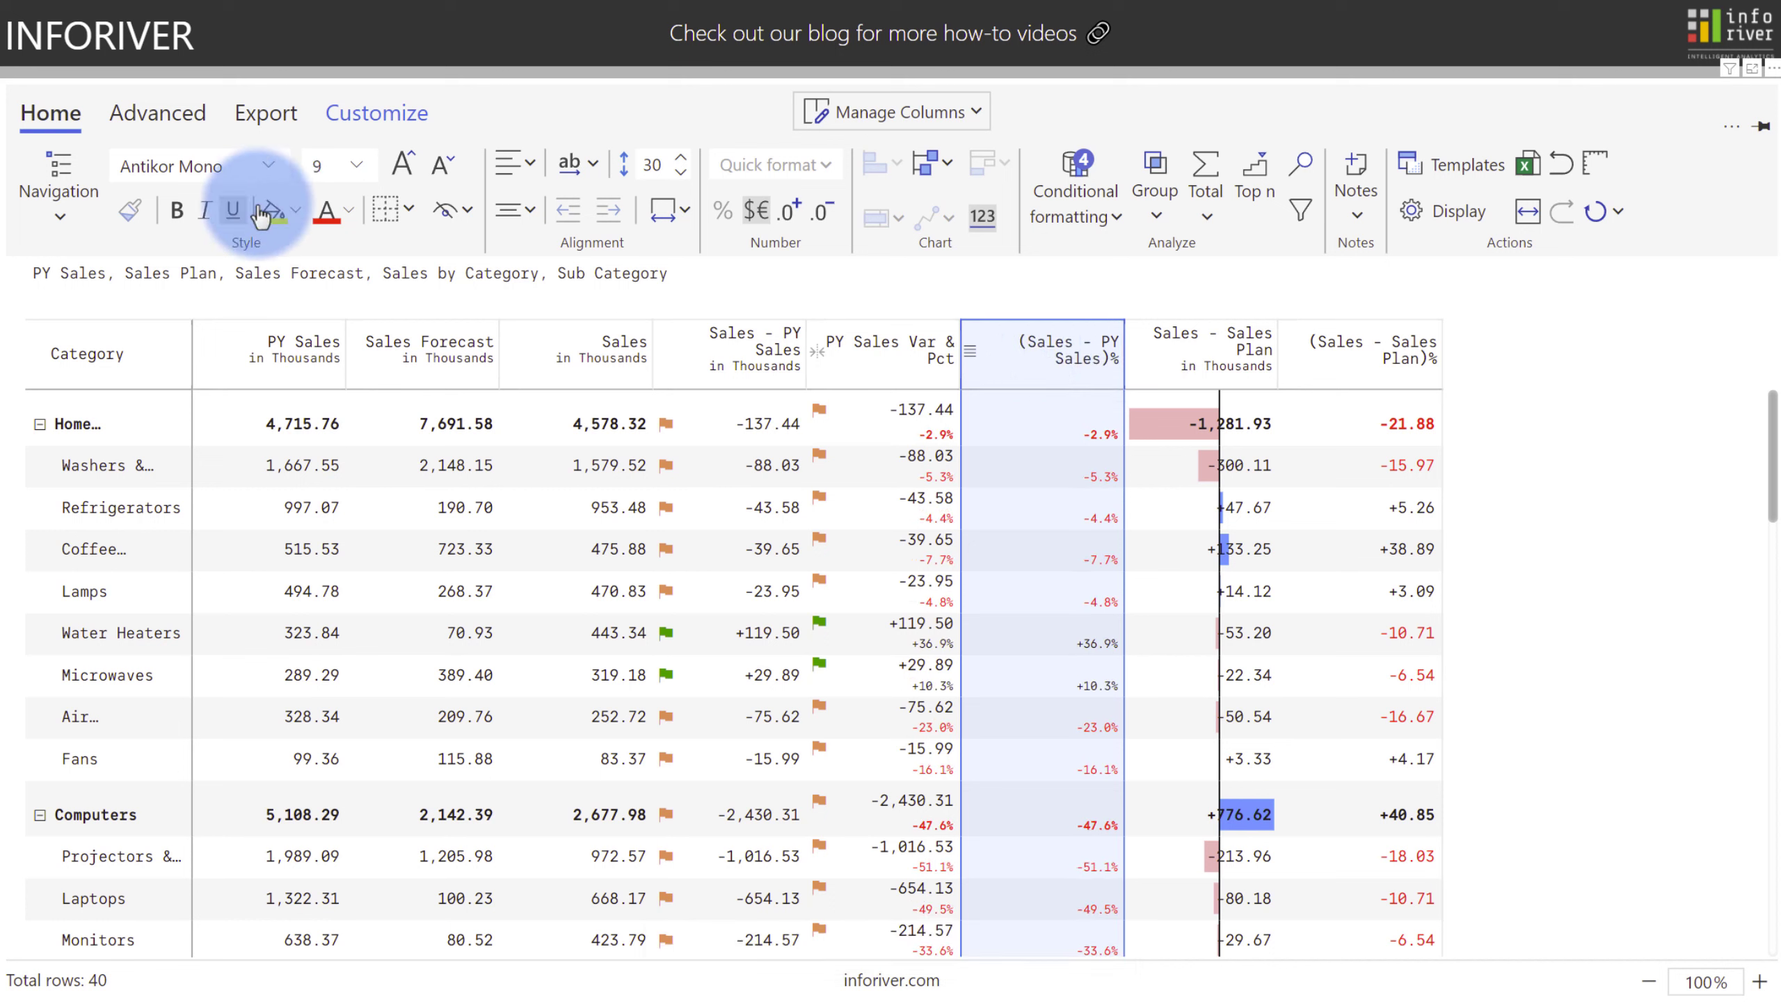
click(206, 215)
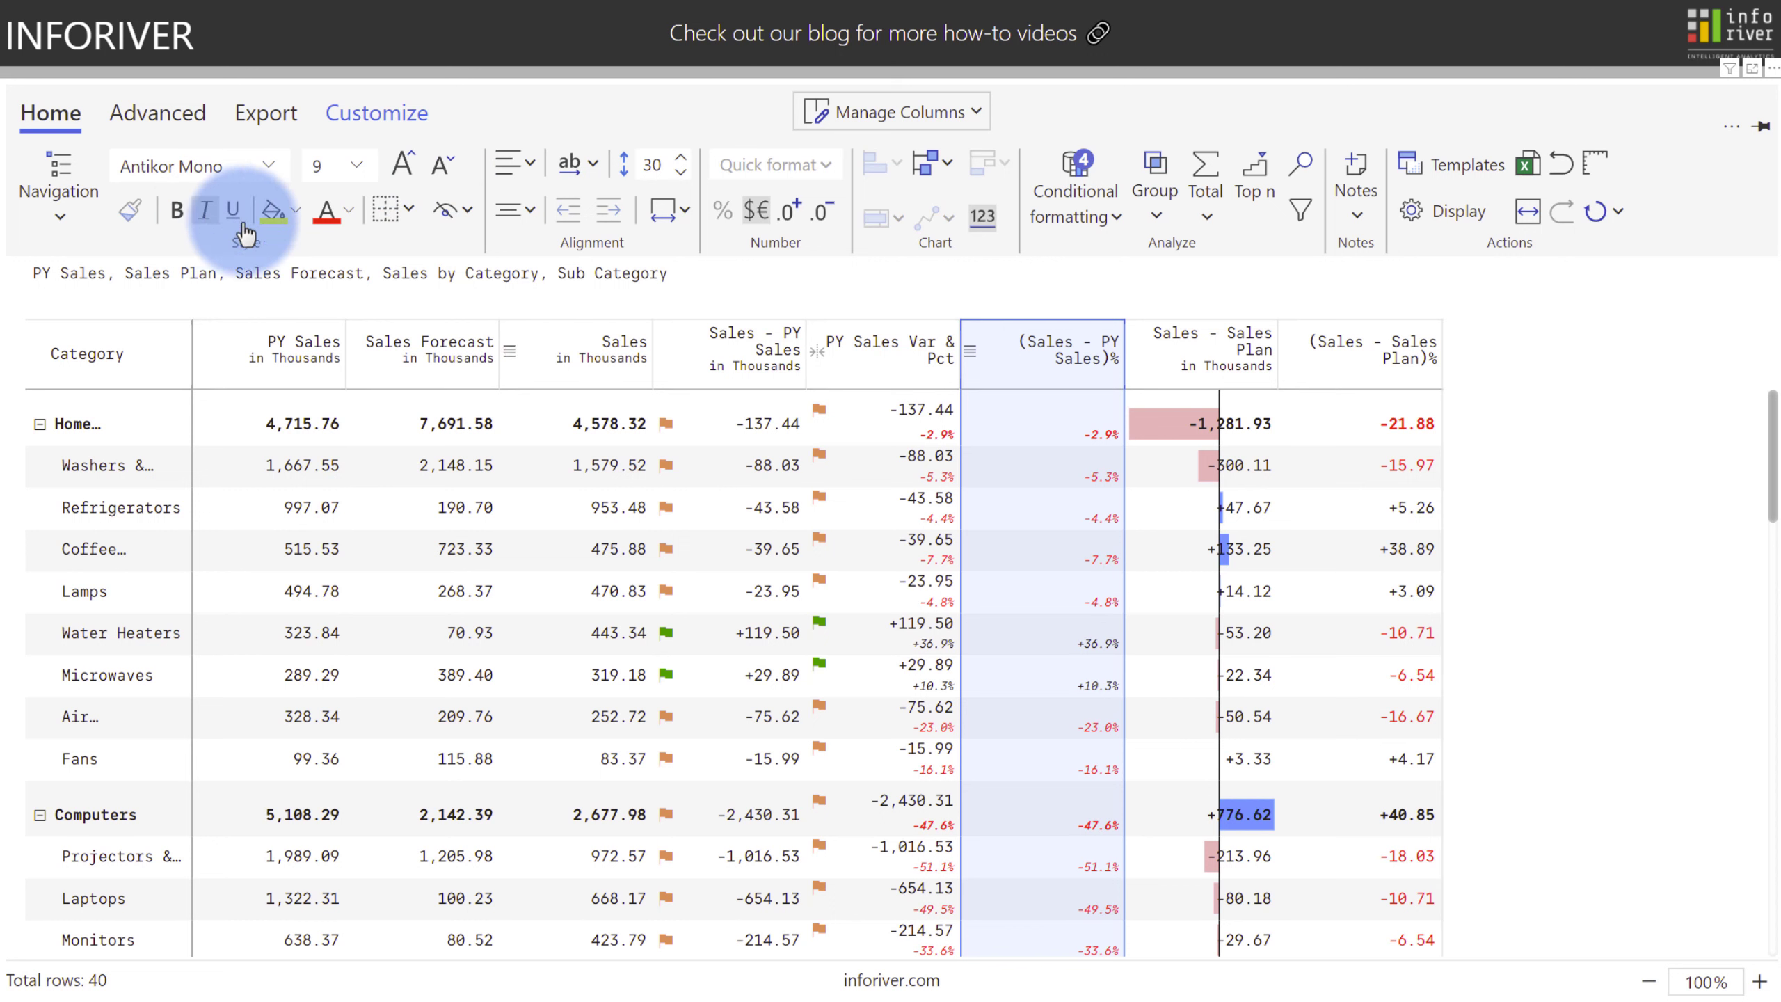
Check which conditional formatting options are offered for the blended PY Sales Var & Pct column
click(868, 345)
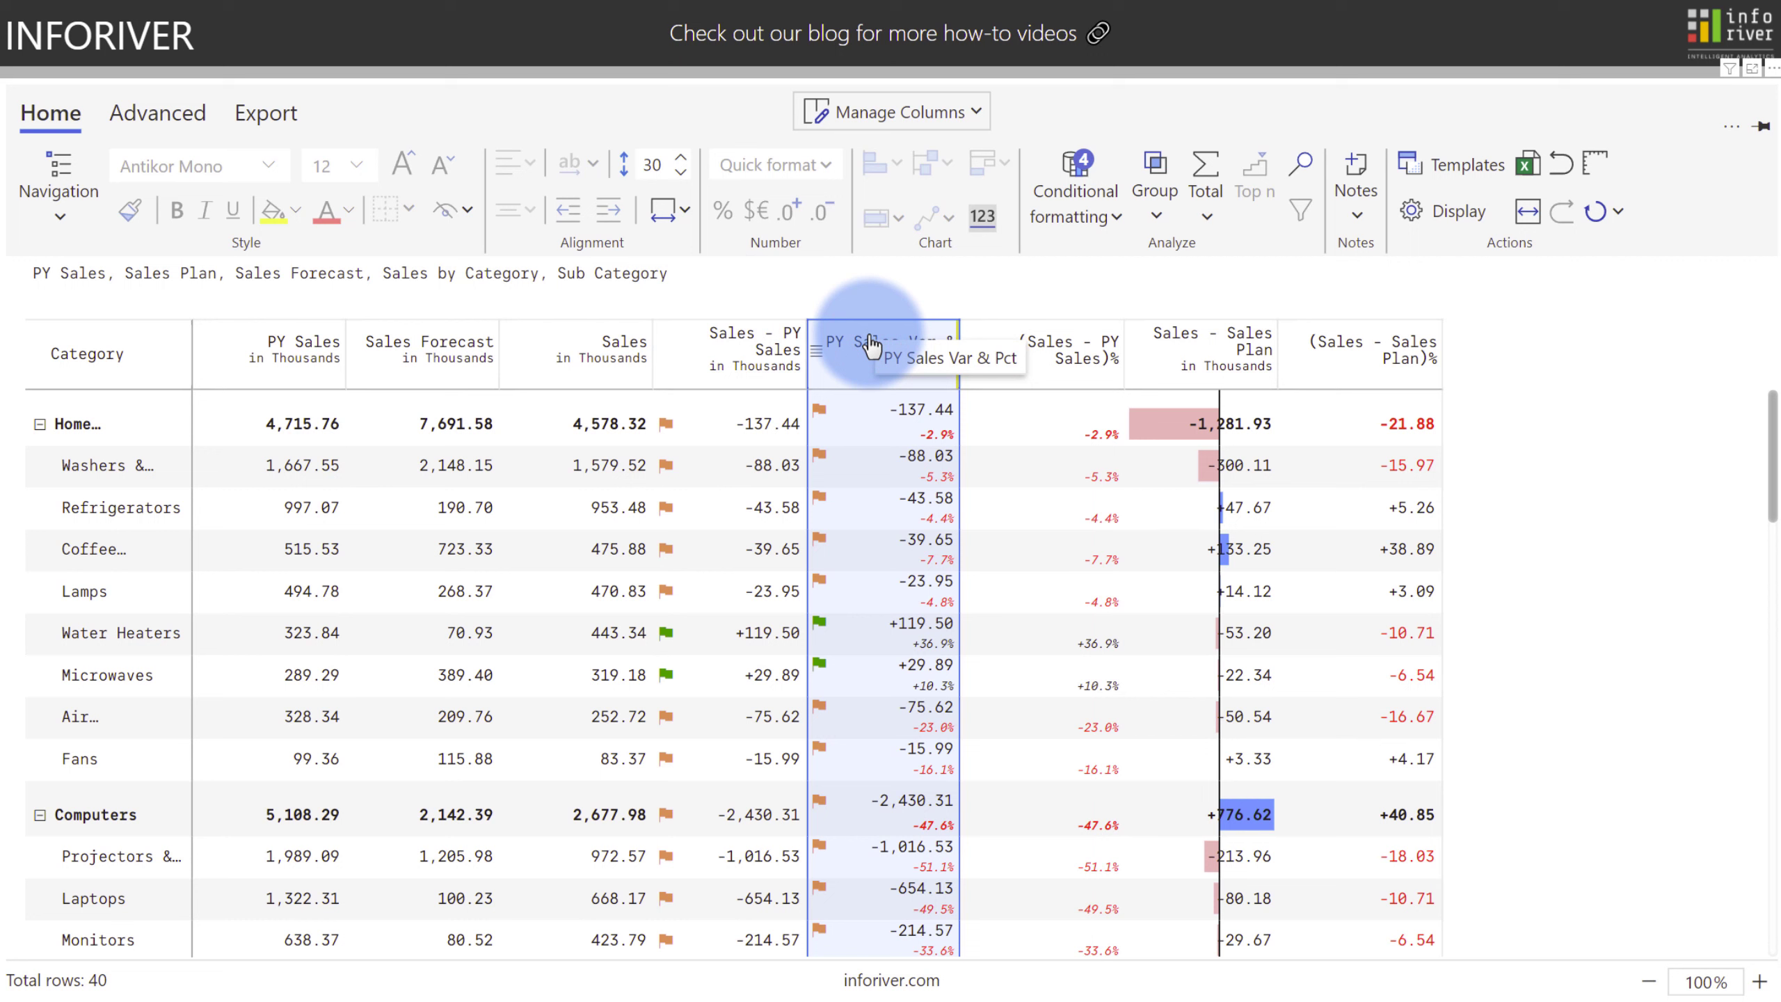
click(1071, 215)
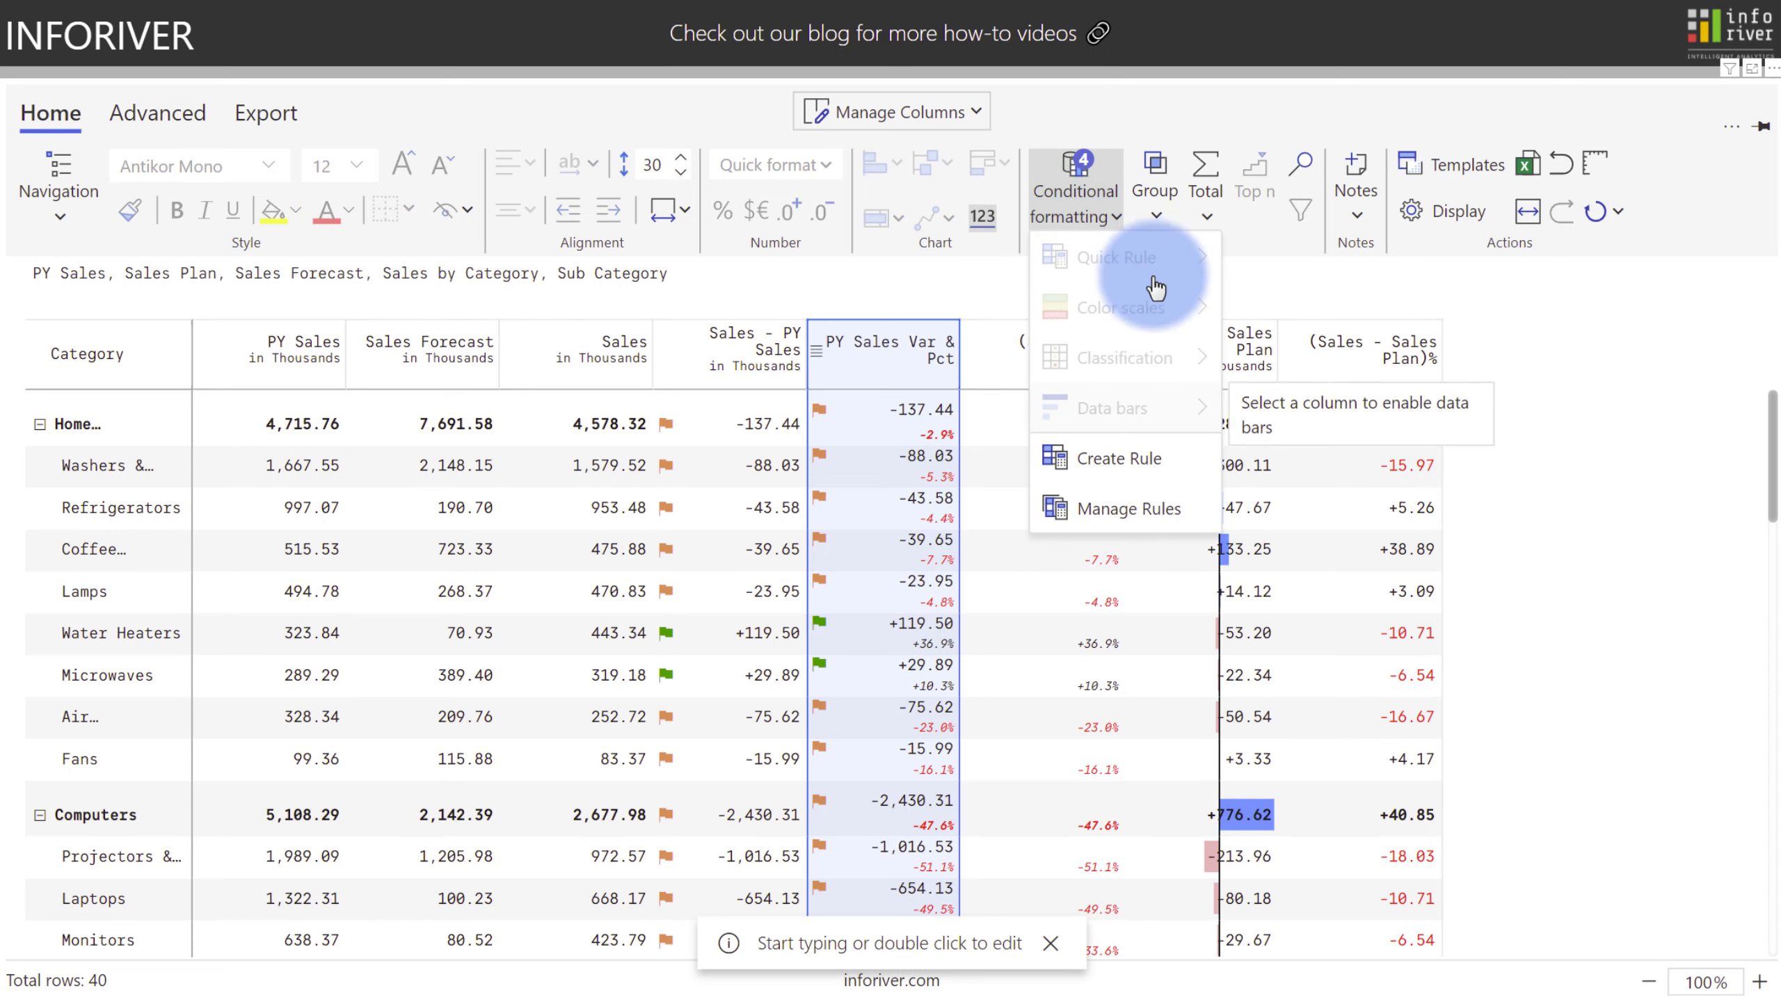
Create a blend measure titled "Plan Var & Pct" from the Sales - Sales Plan and (Sales - Sales Plan)% columns
click(1254, 342)
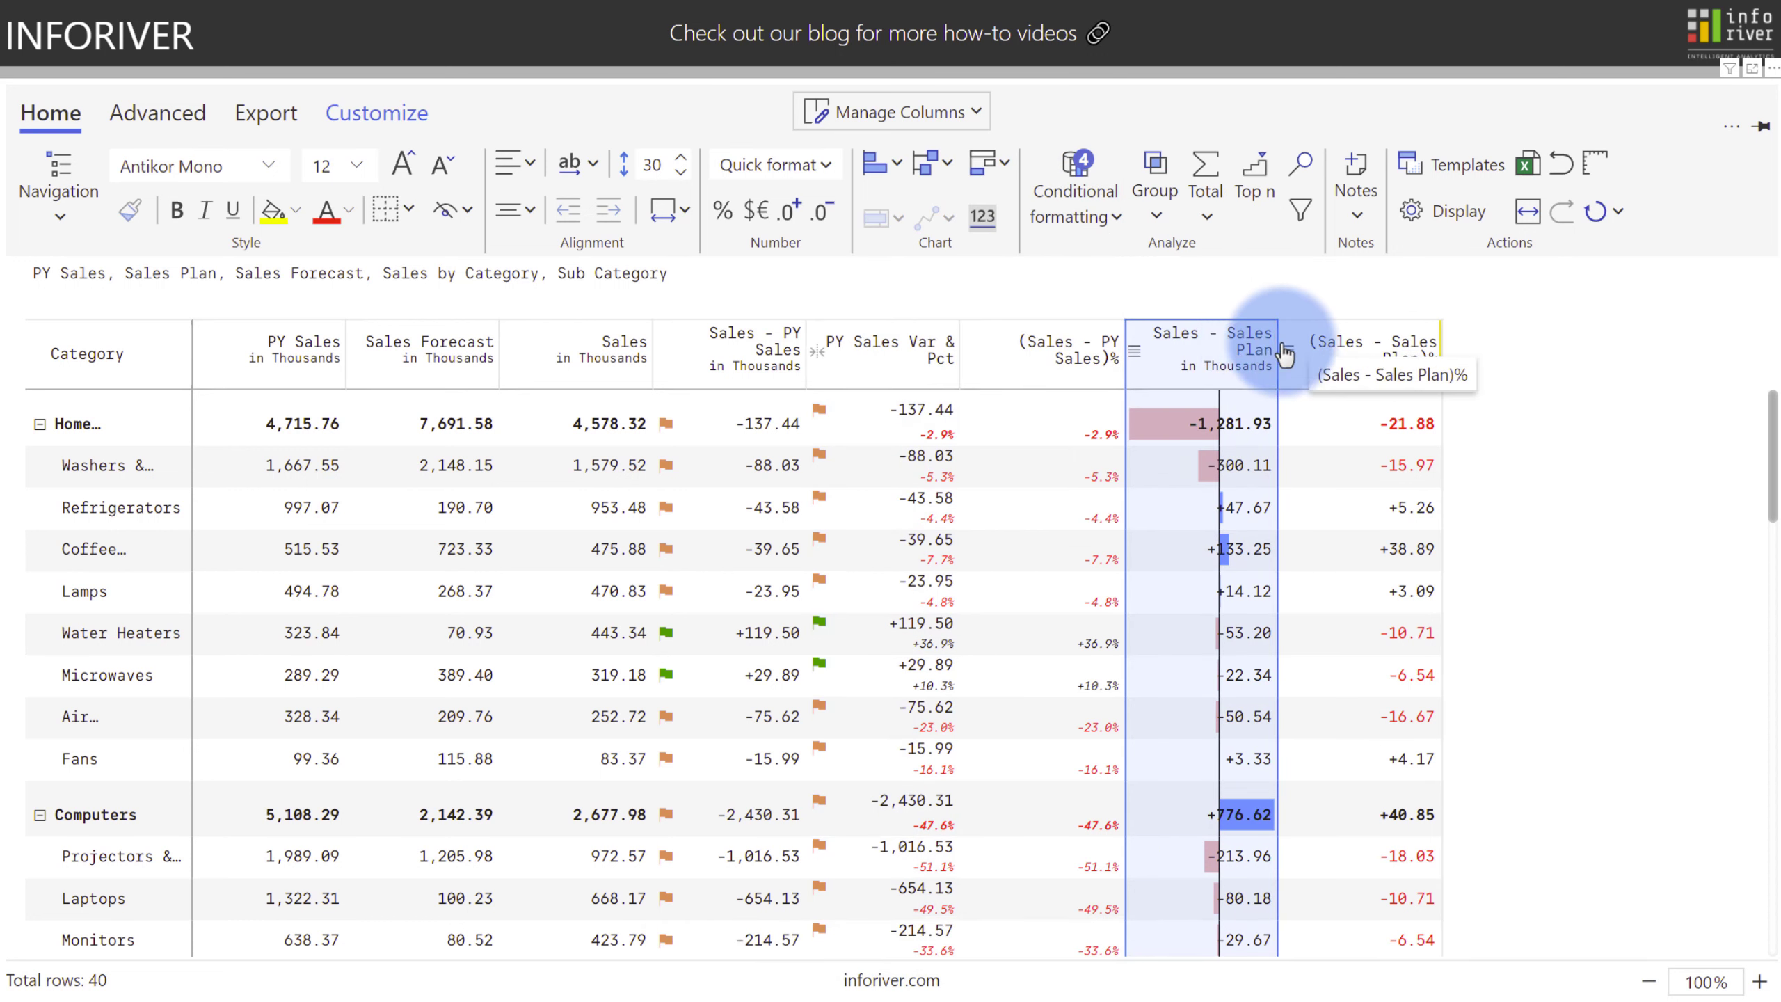
ctrl+click(1374, 357)
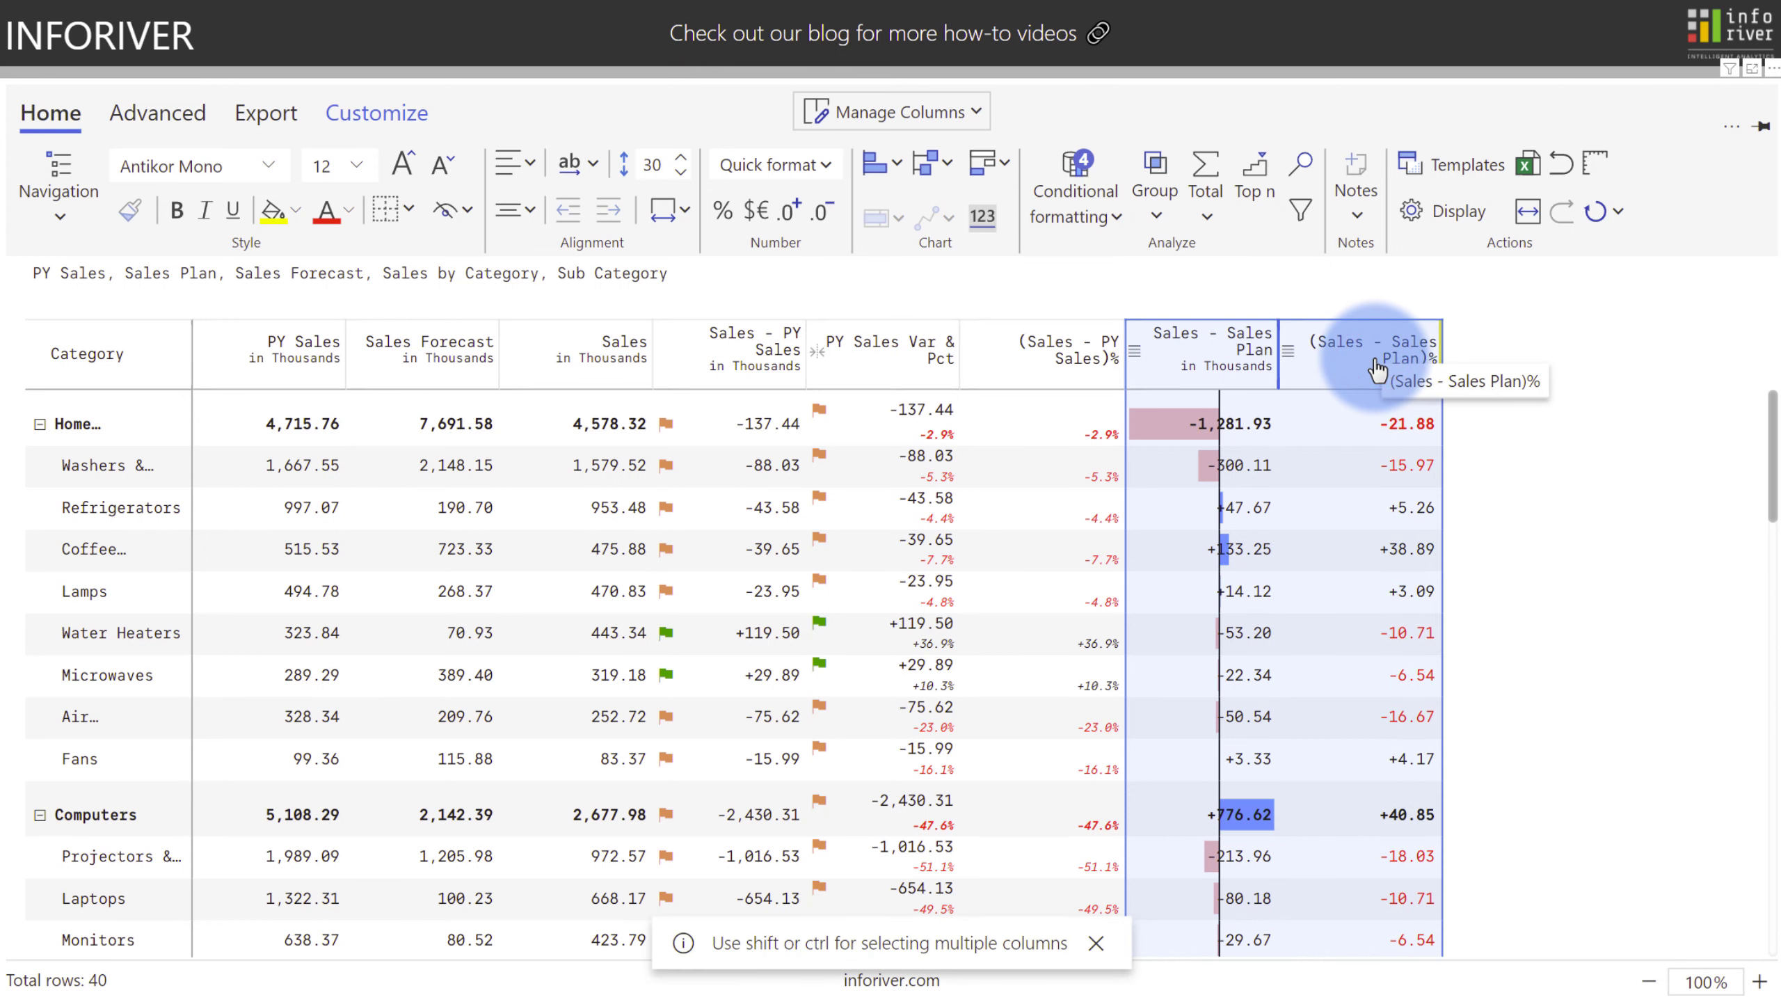
click(196, 123)
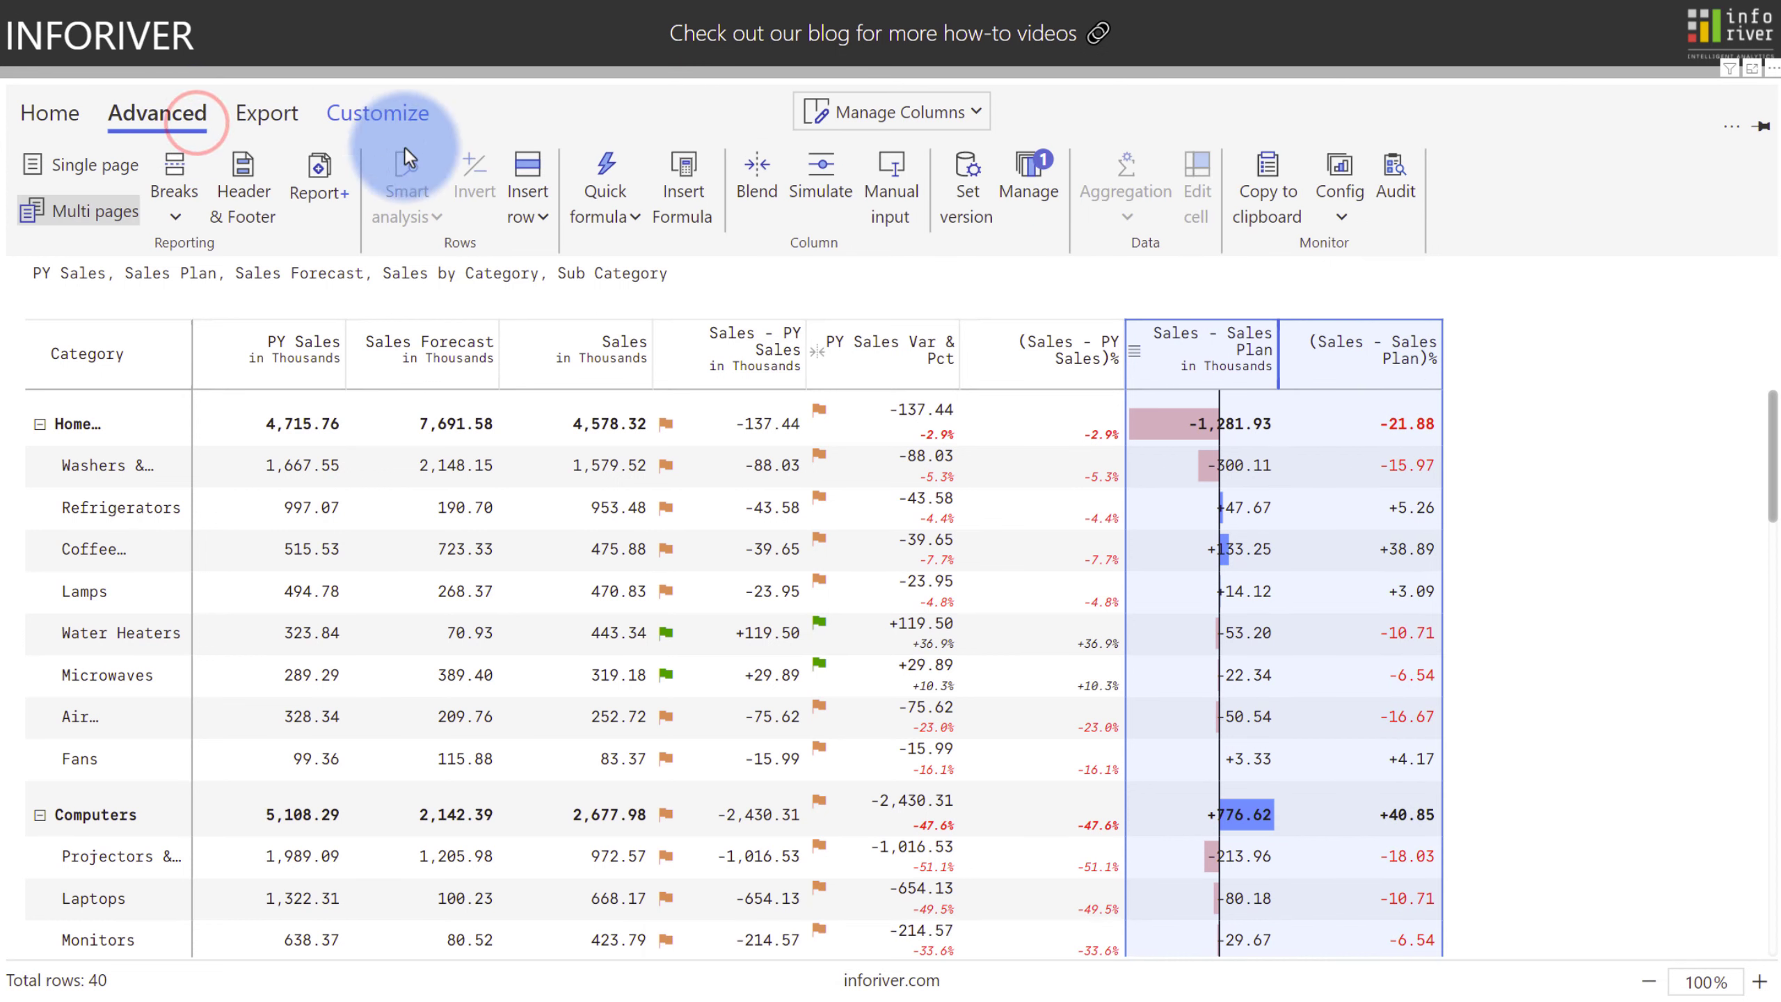
click(750, 183)
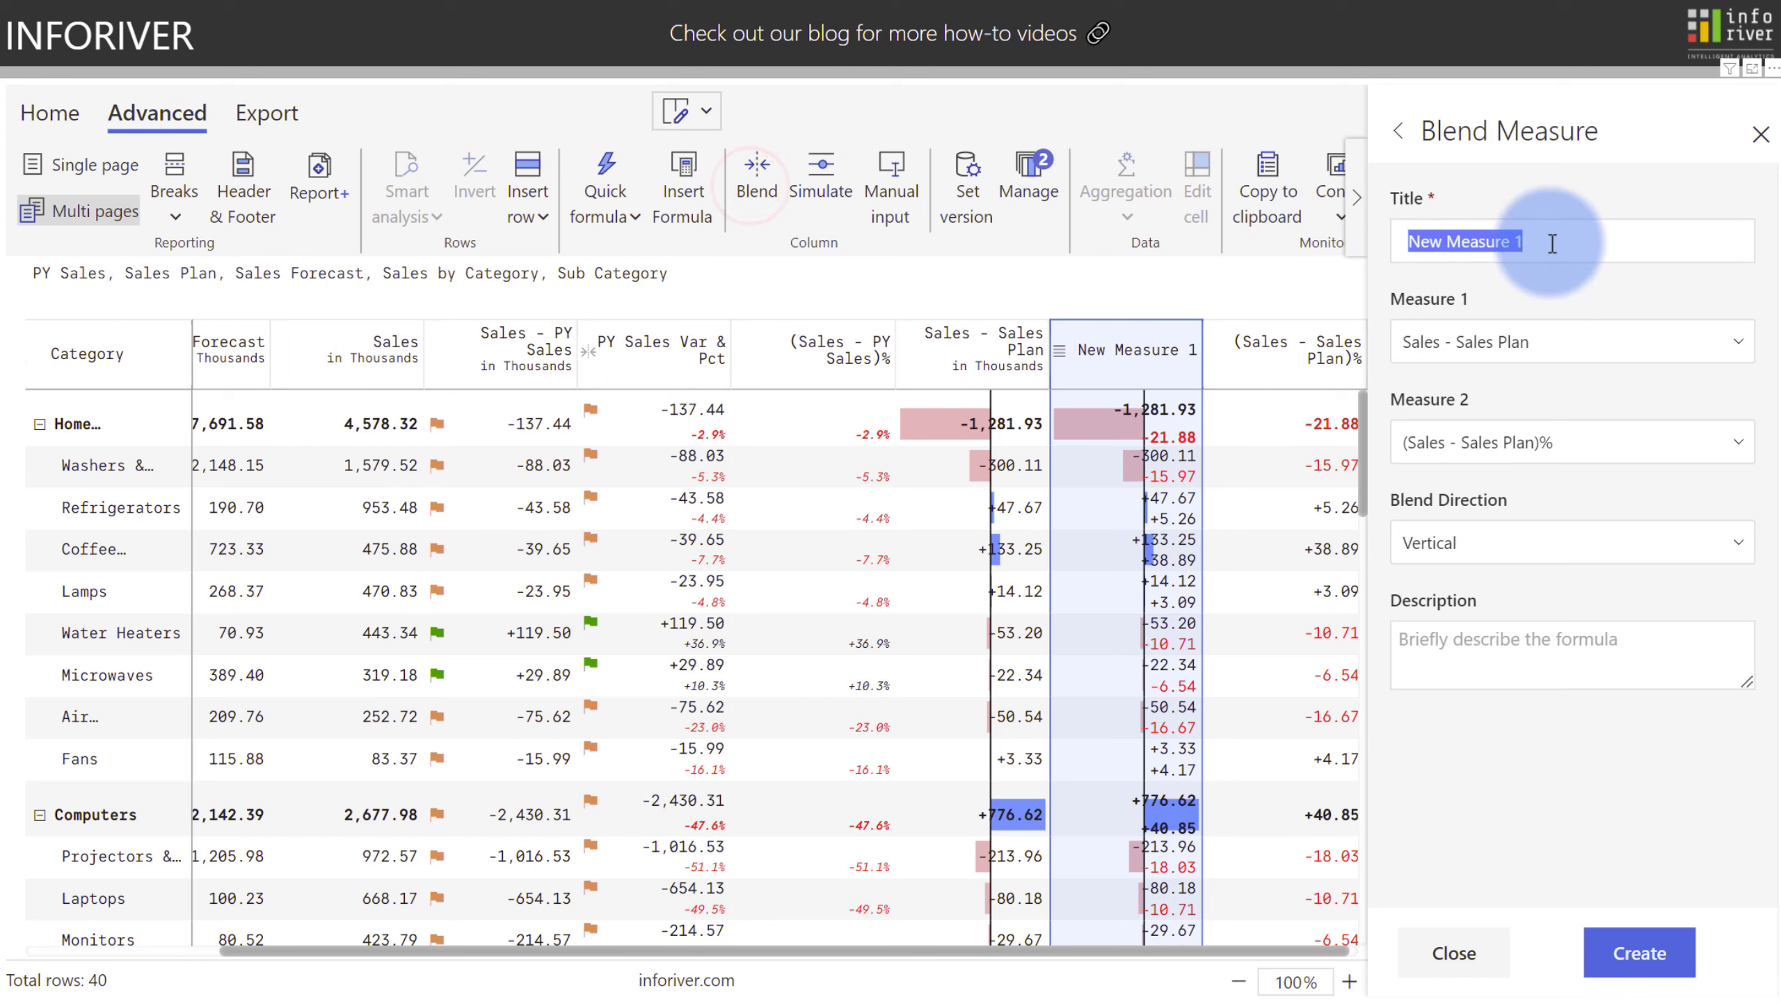
text(Plan Var &)
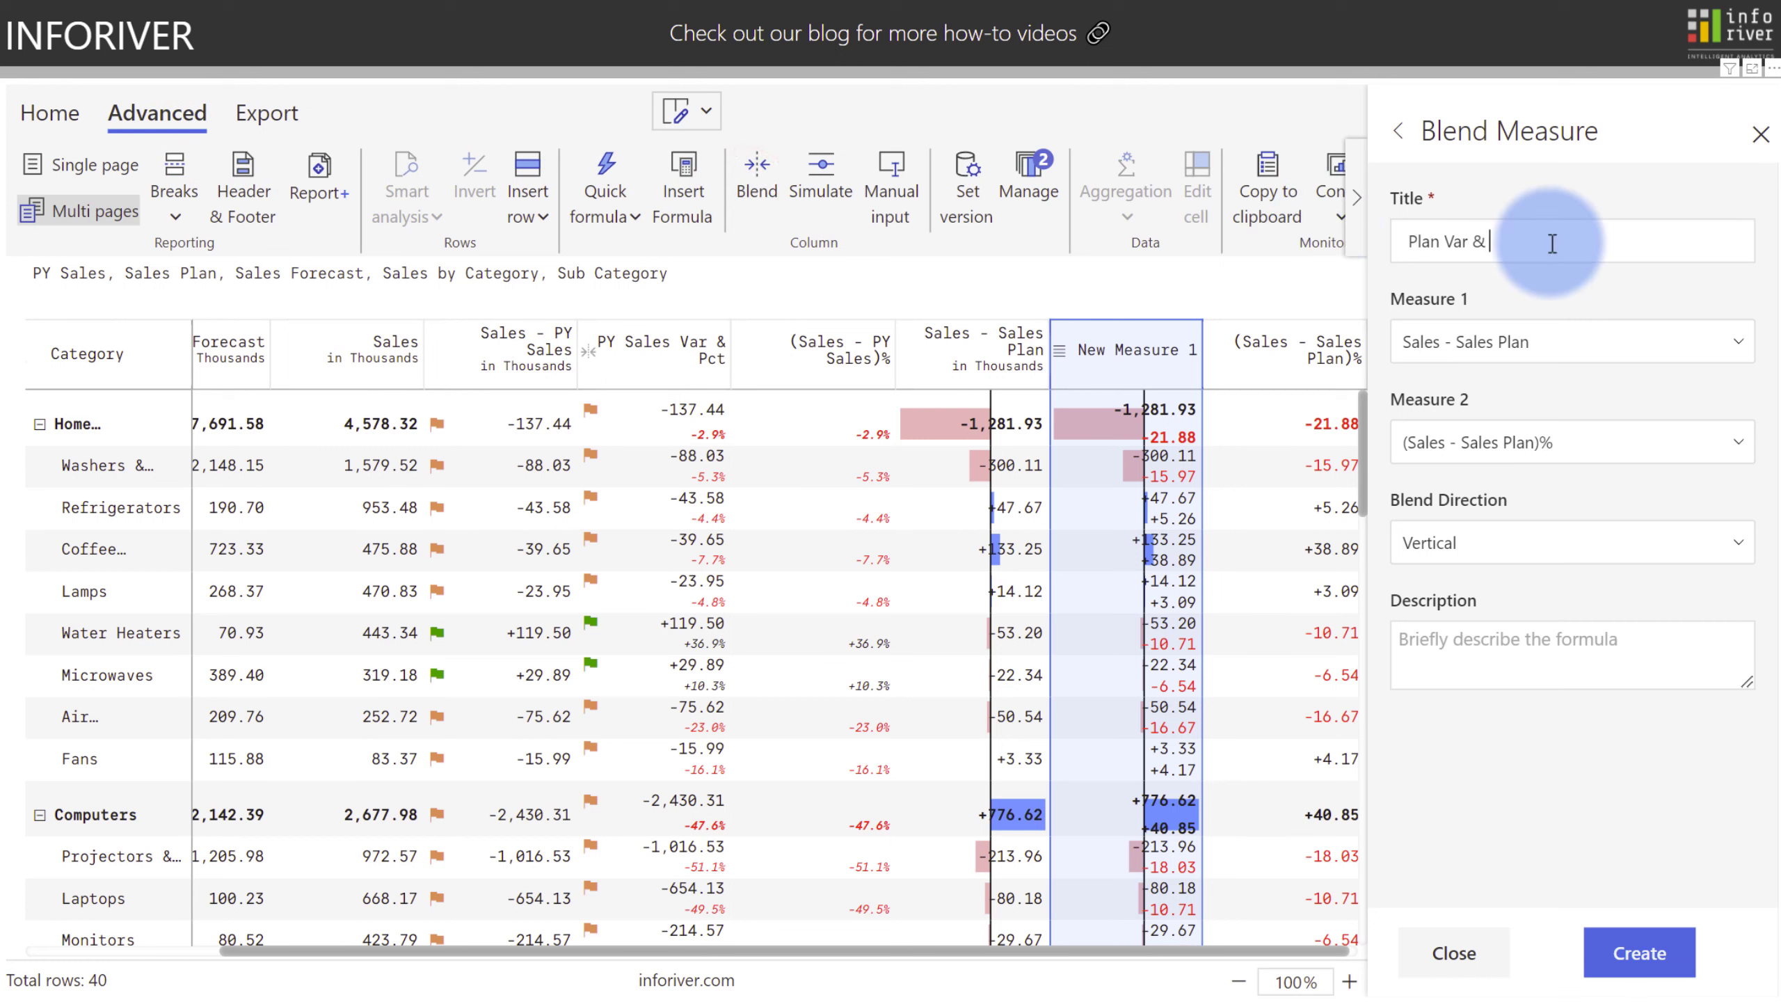
text( Pct)
click(1626, 955)
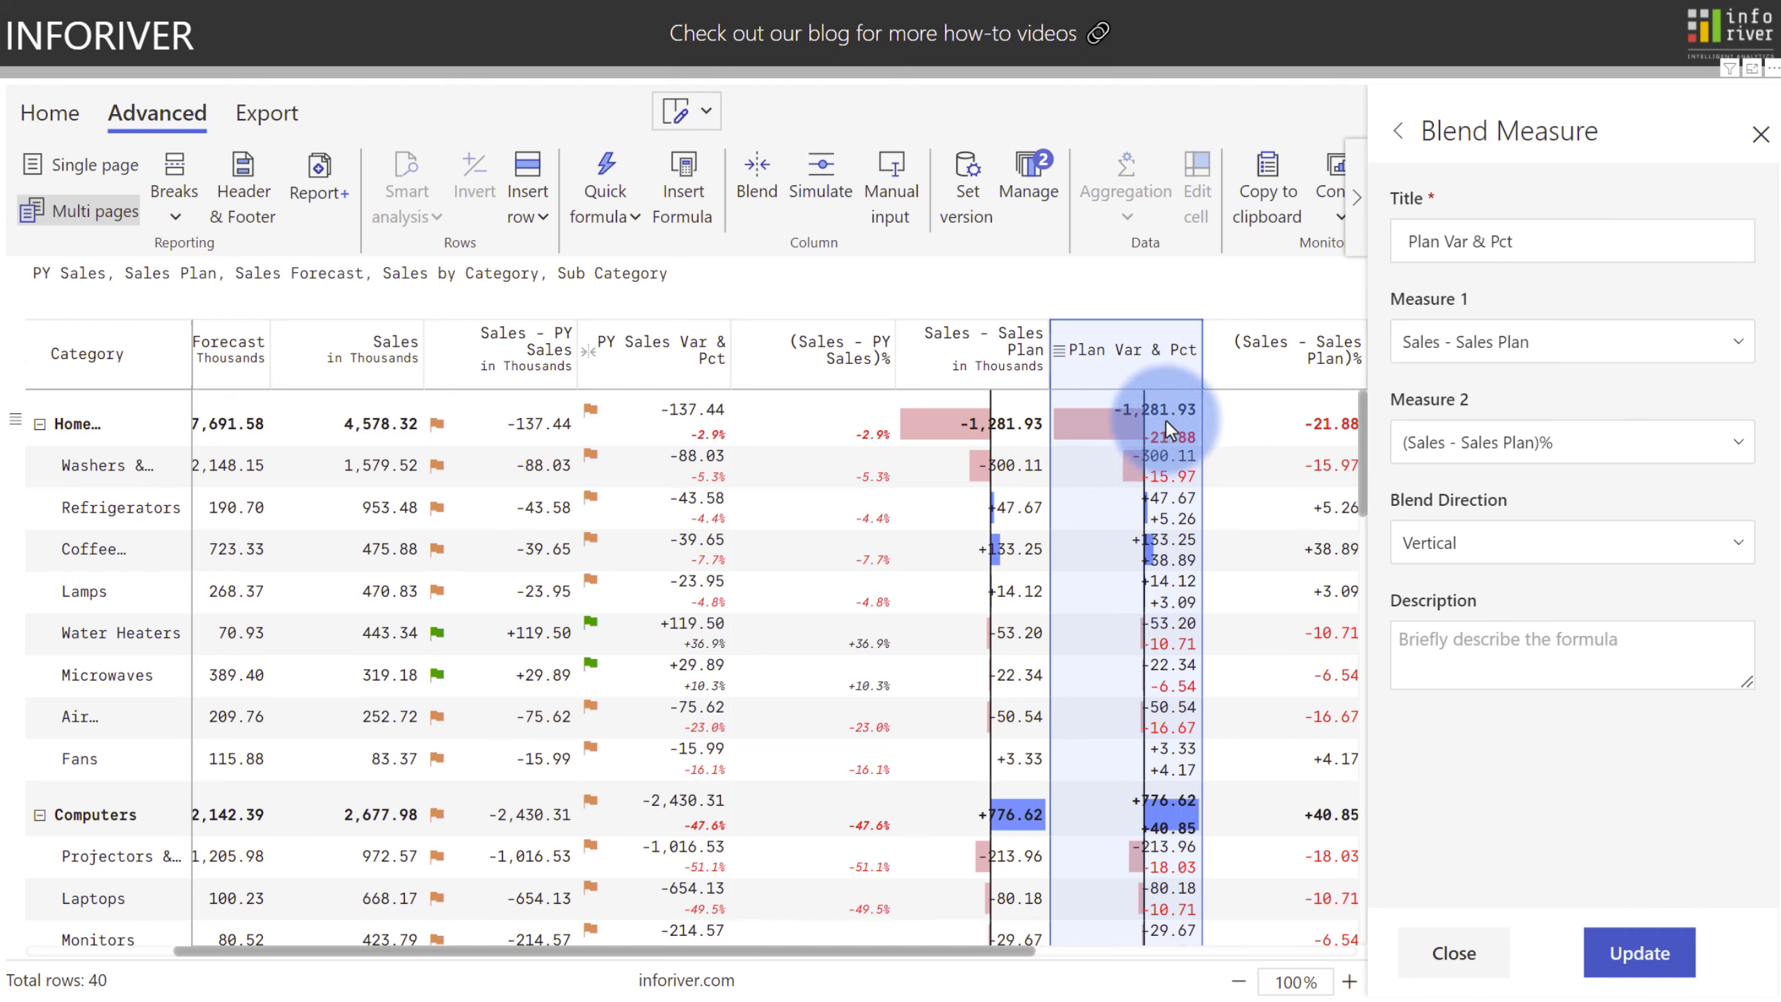
Set the Plan Var & Pct measure's blend direction to Horizontal, update it and close its settings
click(1441, 541)
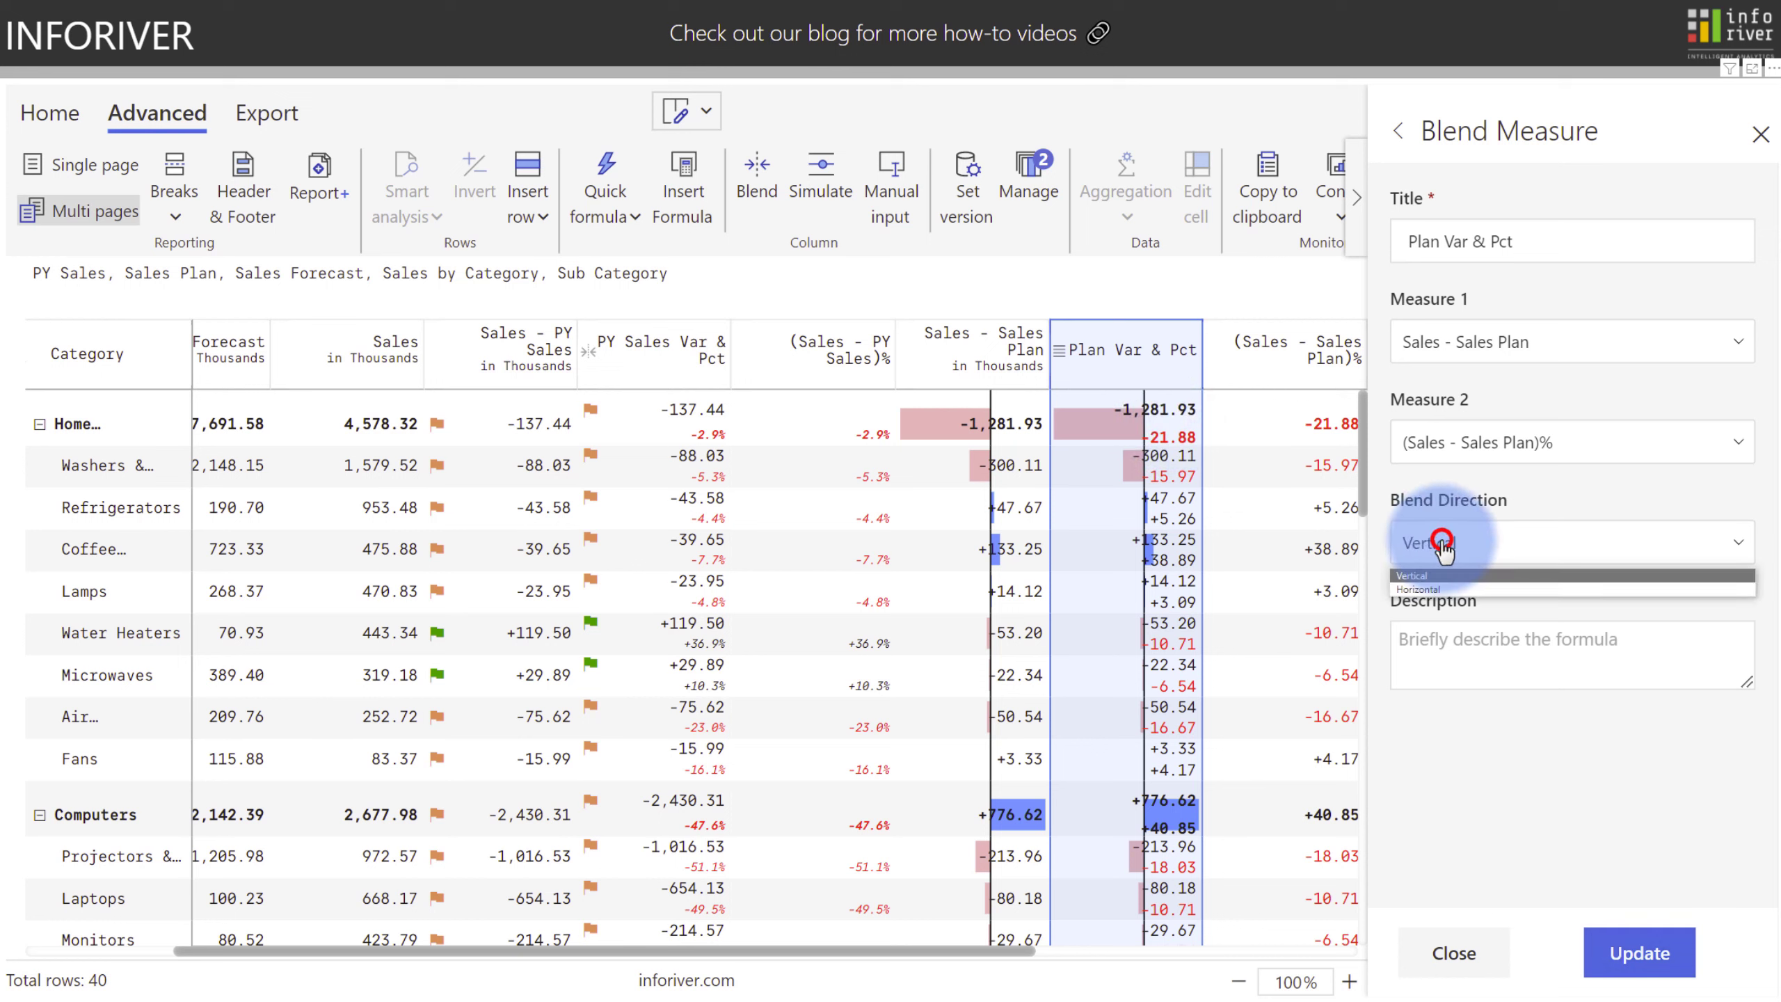
click(1439, 590)
click(1621, 953)
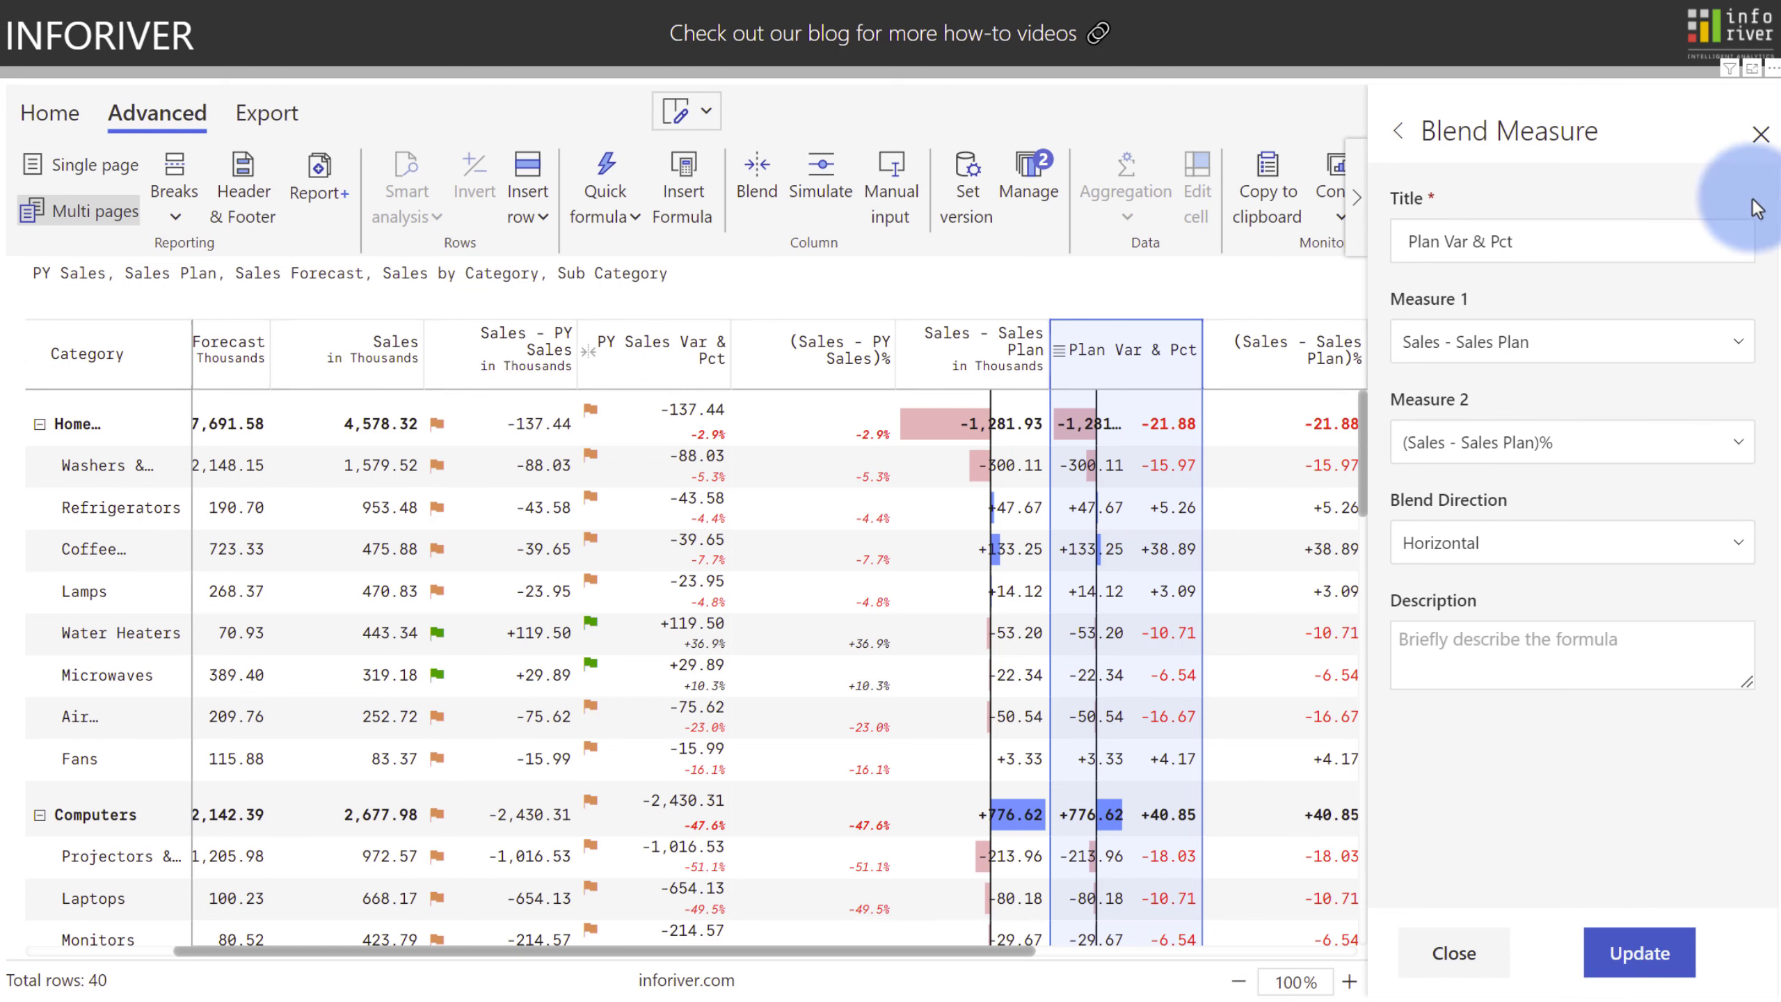
click(1760, 133)
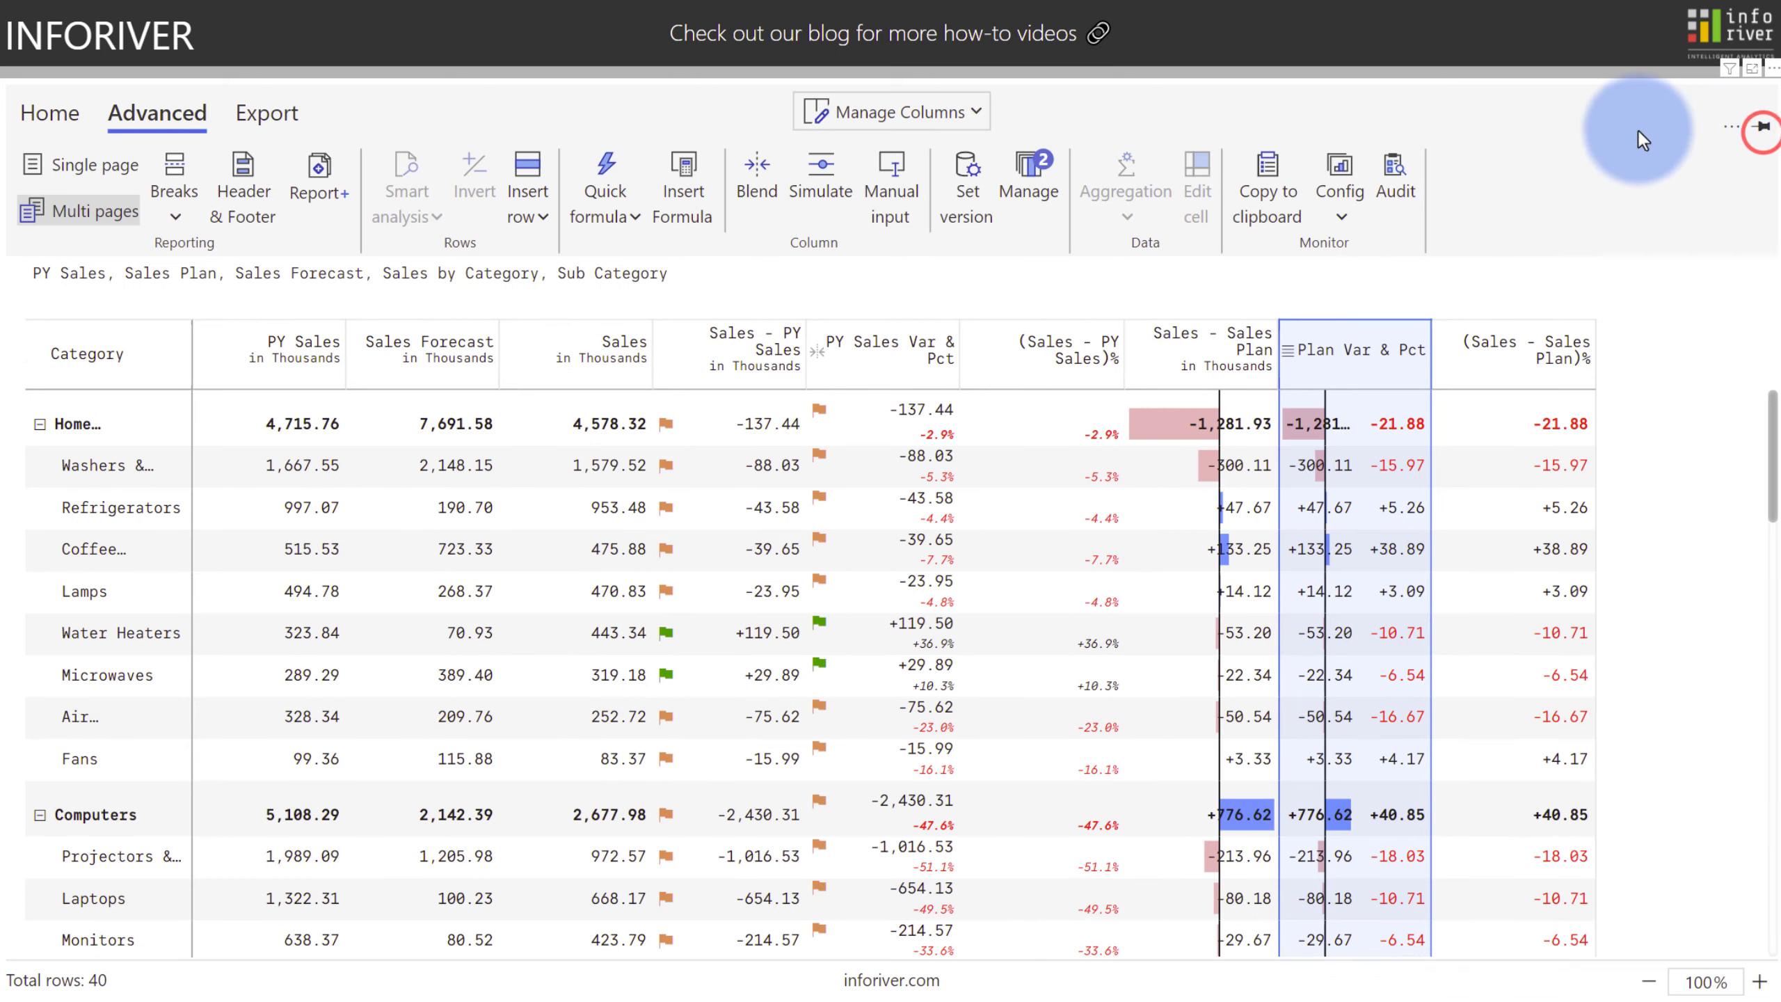
Hide the source columns Sales - PY Sales, (Sales - PY Sales)%, Sales - Sales Plan and (Sales - Sales Plan)% from the table
click(940, 114)
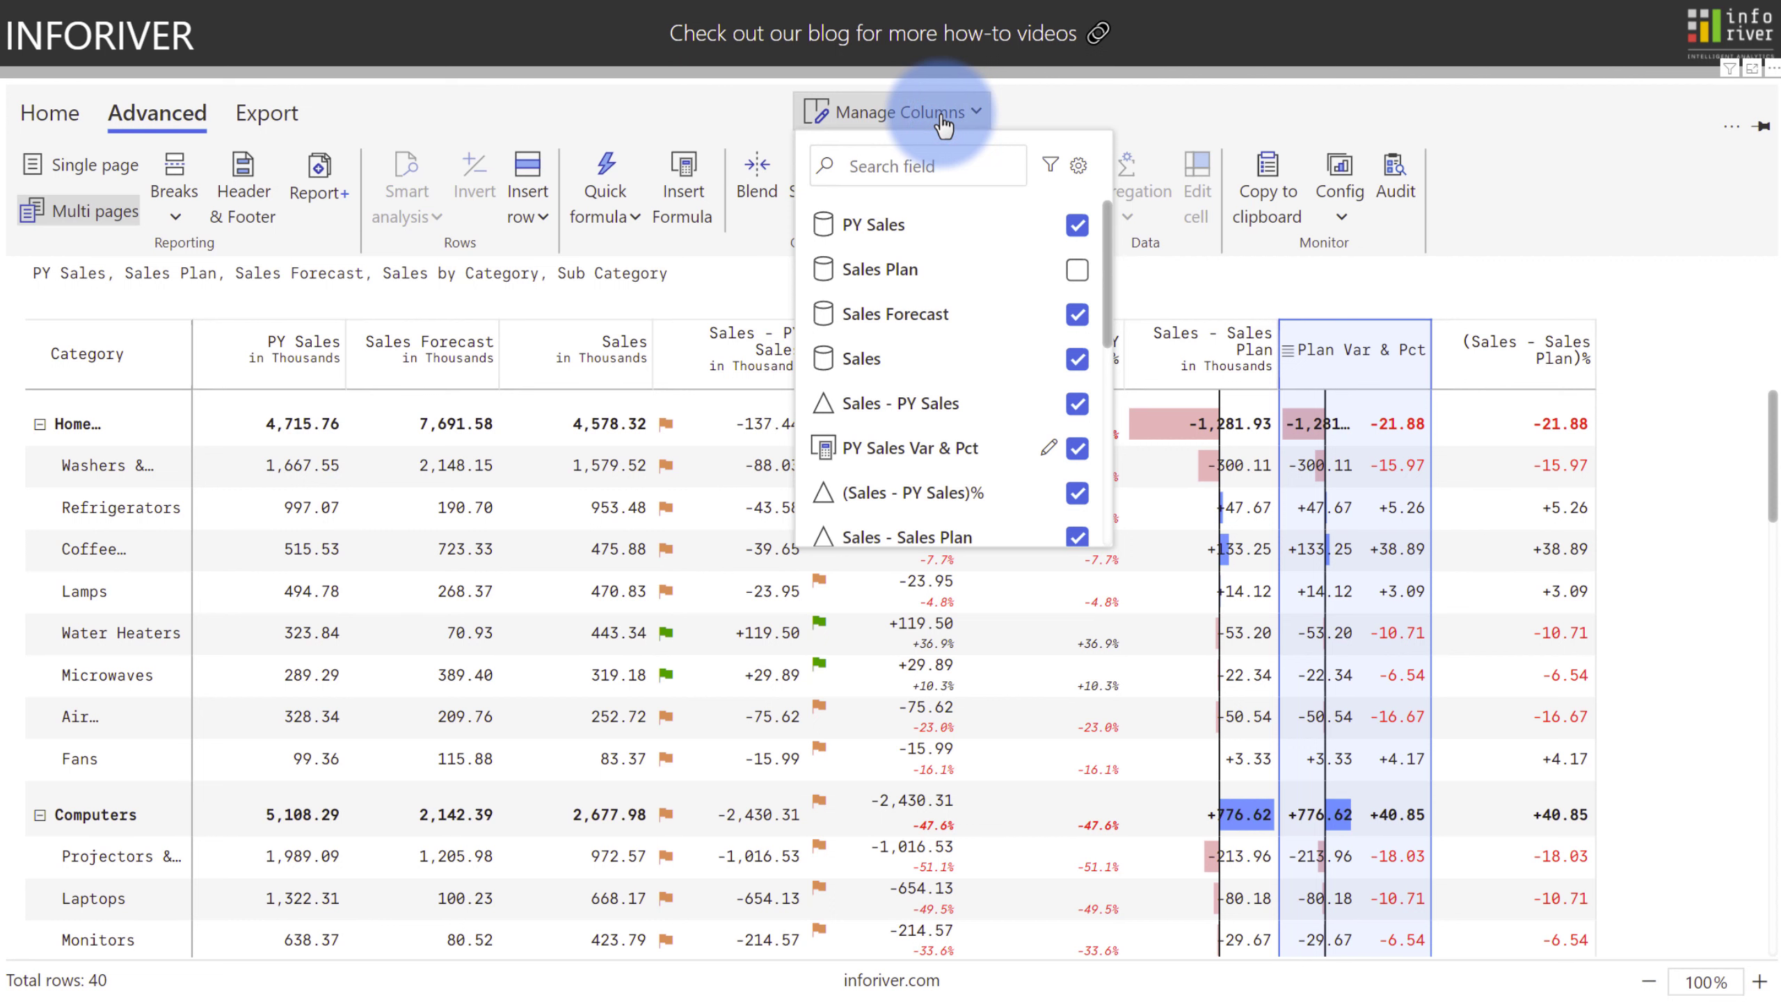
click(1078, 409)
click(1076, 495)
scroll(1083, 491, down, 1)
click(1088, 489)
scroll(1083, 485, down, 1)
click(1079, 484)
scroll(1073, 448, down, 1)
click(1080, 471)
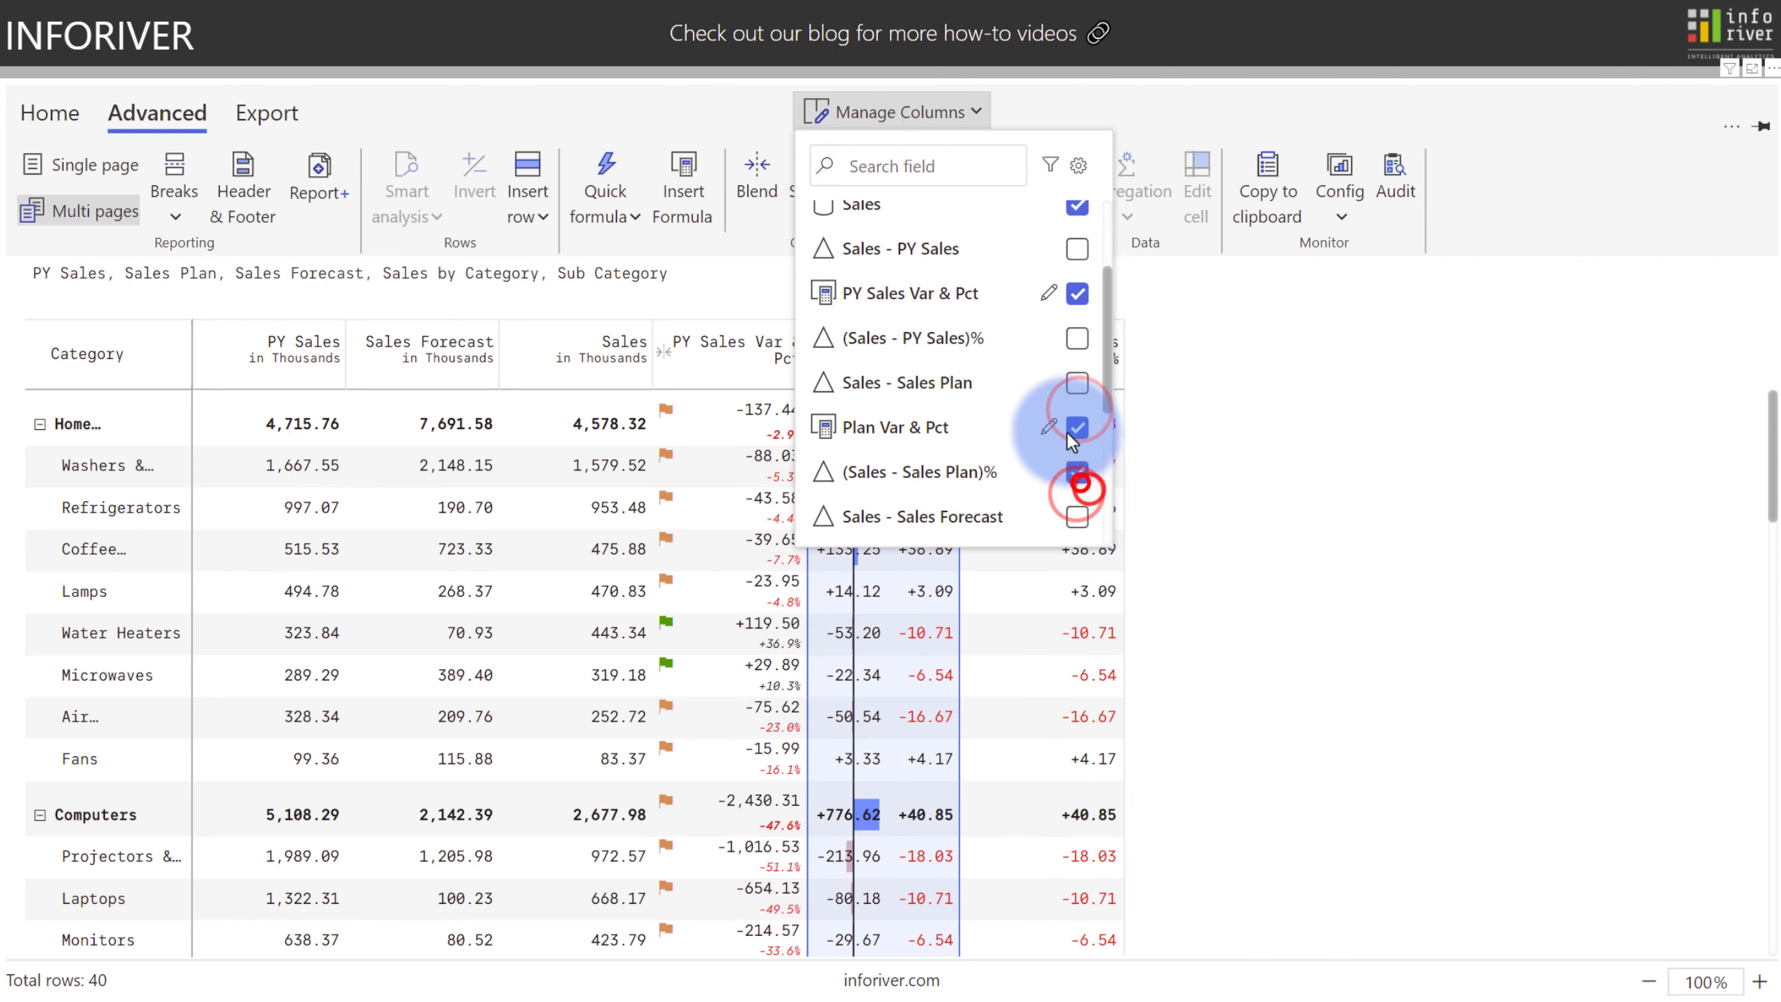
click(1189, 456)
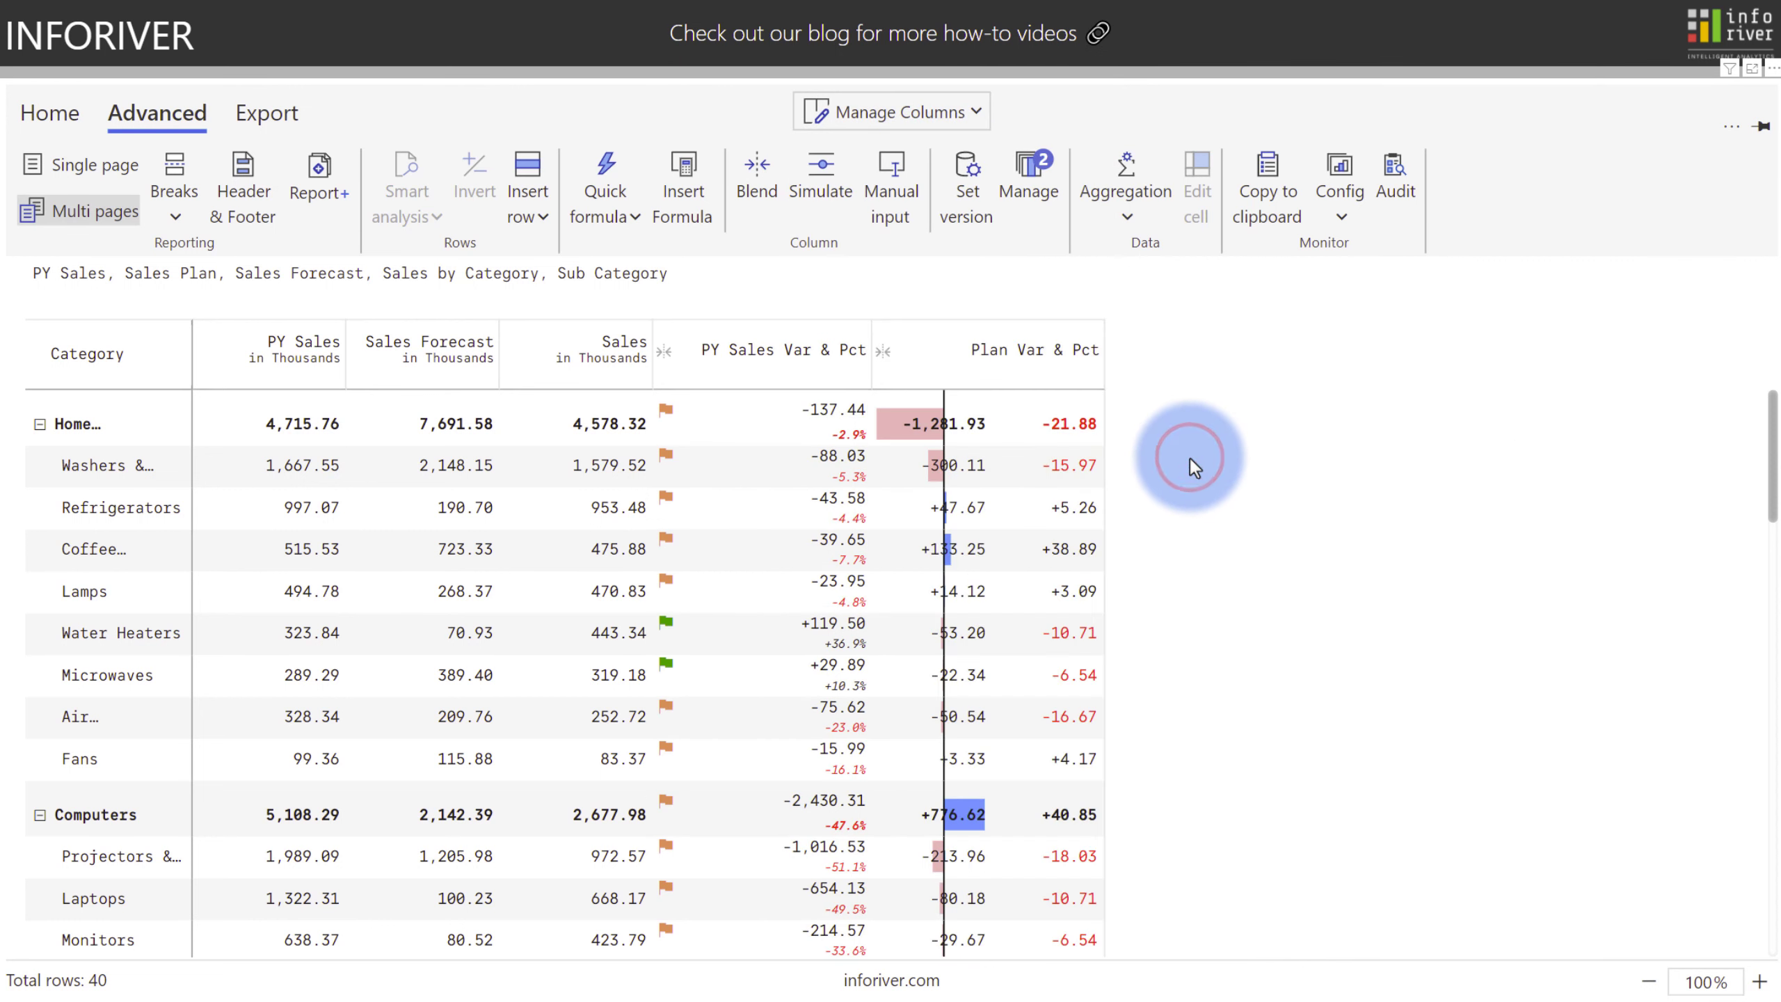